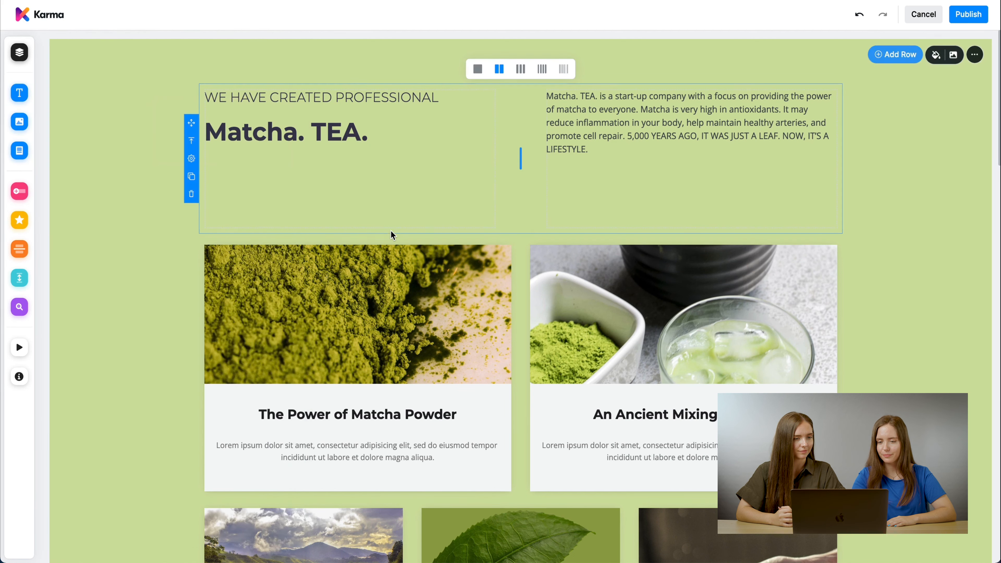
Step: Add a card with an icon, heading and text above the environmental specialist's profile text, beside the farmer photo
scroll(392, 228, "down", 15)
scroll(391, 228, "down", 3)
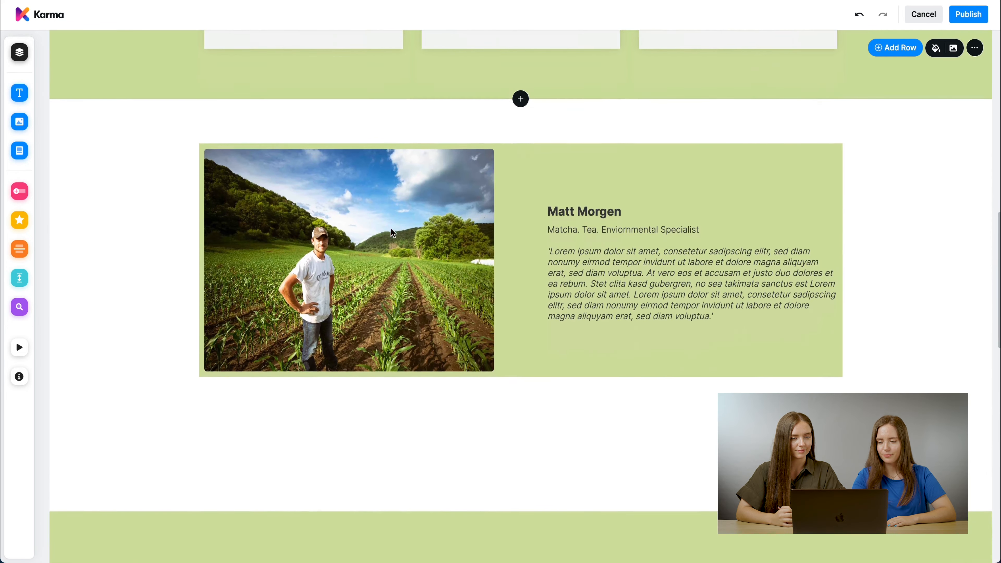
mouse_move(28, 101)
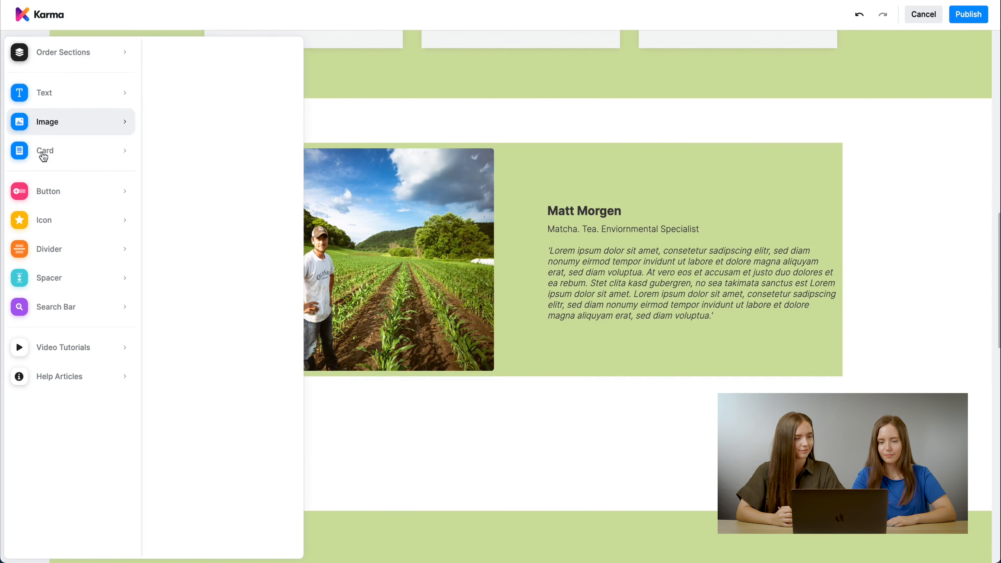
mouse_move(40, 151)
left_click_drag(223, 130, 602, 332)
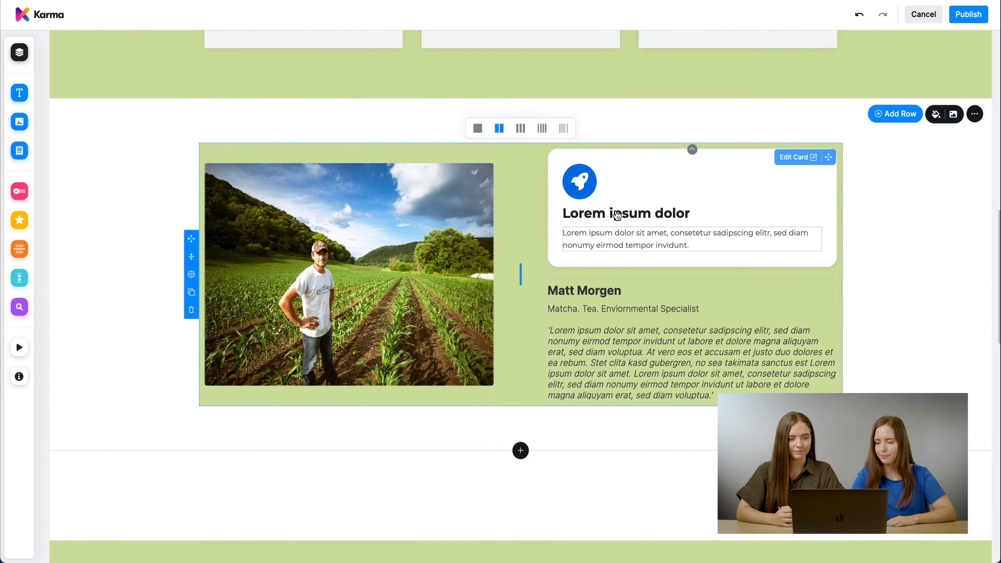
Step: Give the card's icon a solid square background and replace the rocket with the plain leaf symbol, found by searching for "leaf"
left_click(638, 191)
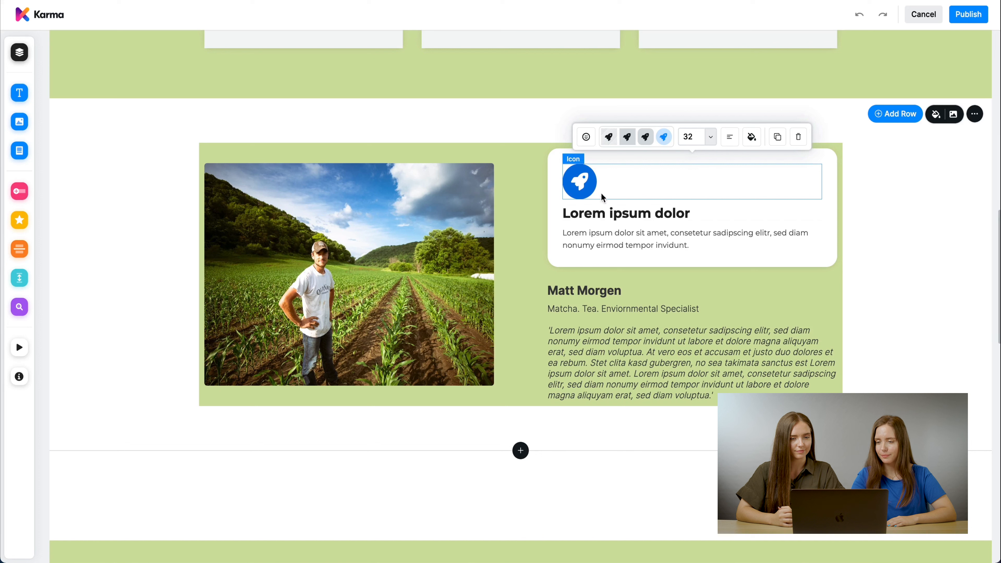
left_click(645, 137)
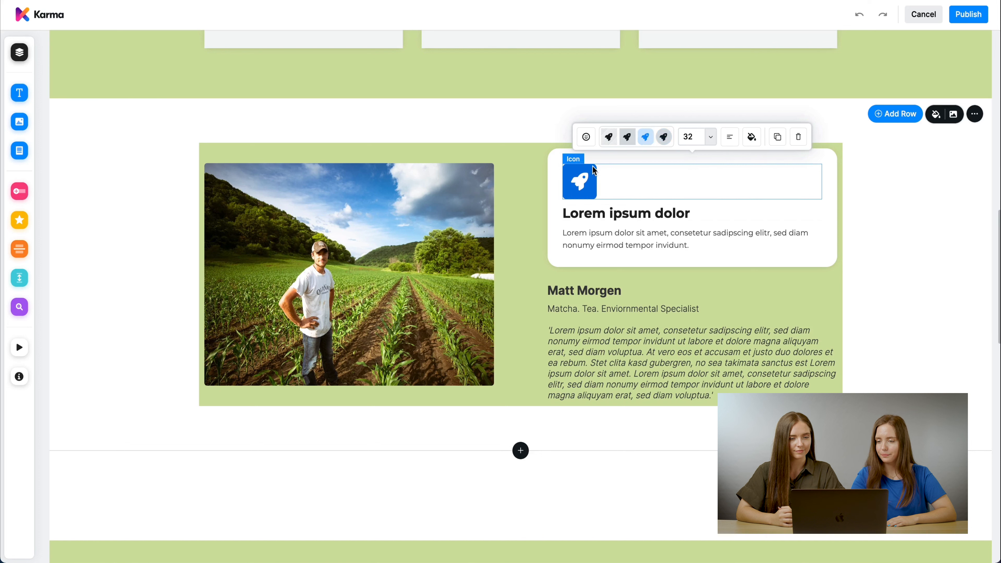
left_click(586, 138)
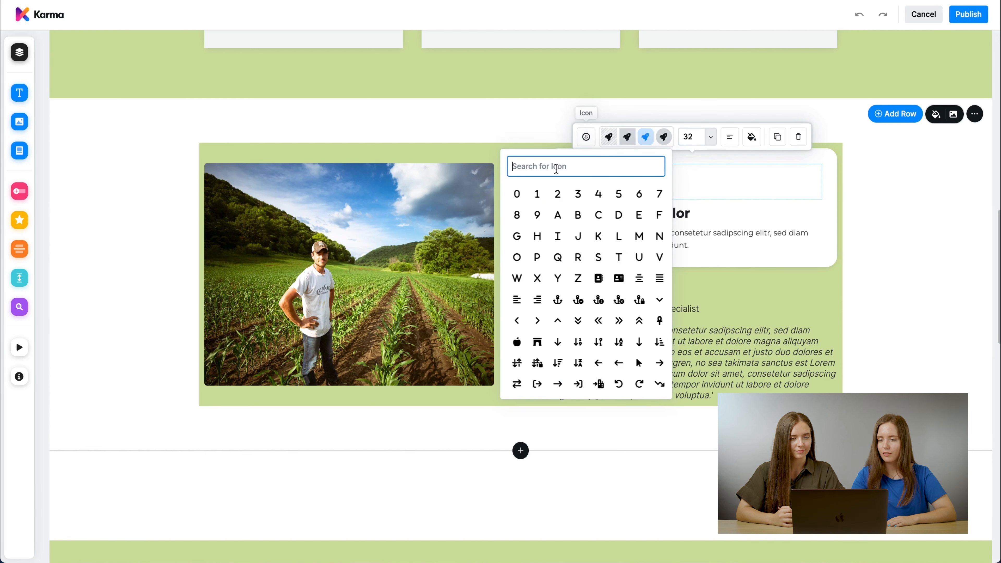
type("leaf")
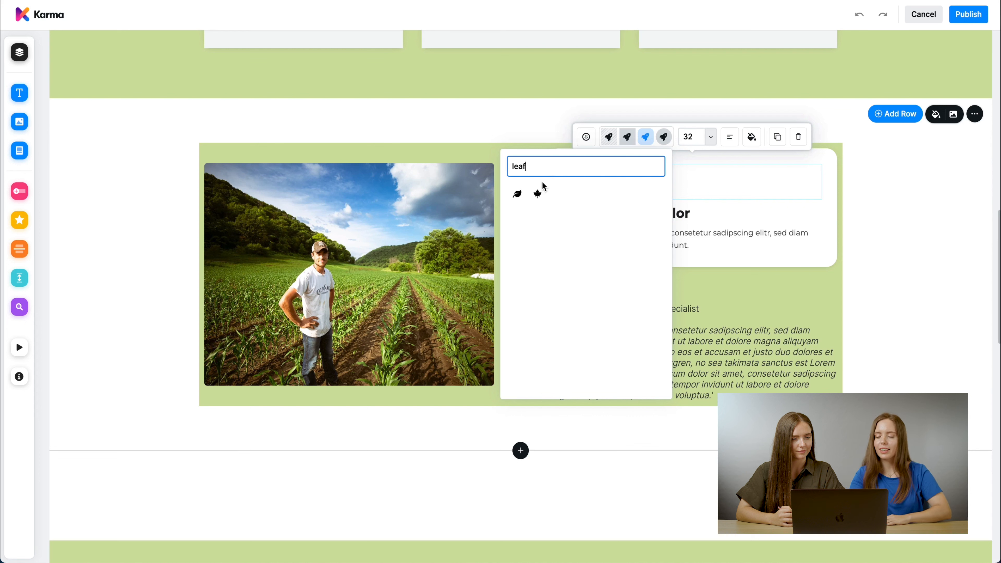
left_click(517, 196)
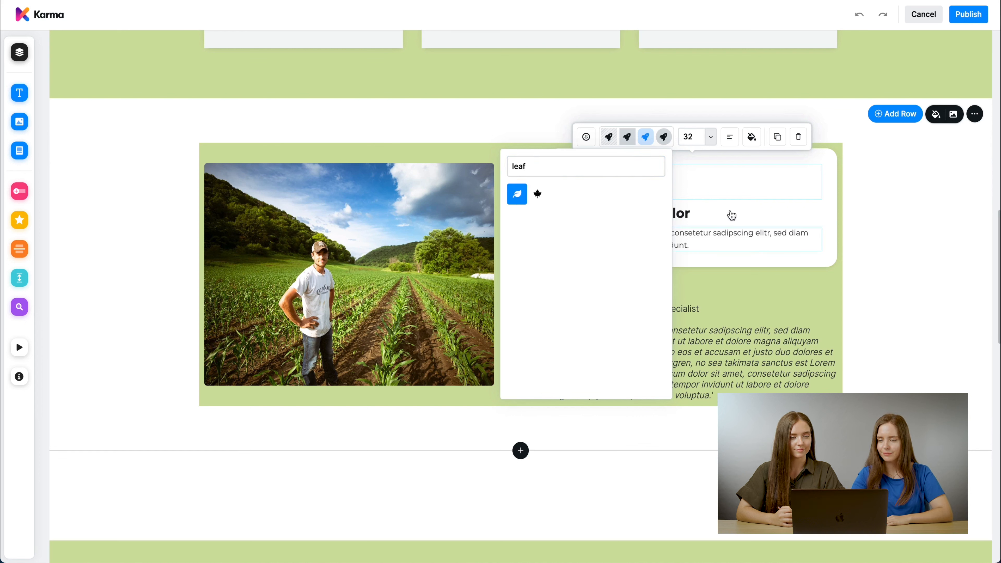
left_click(724, 189)
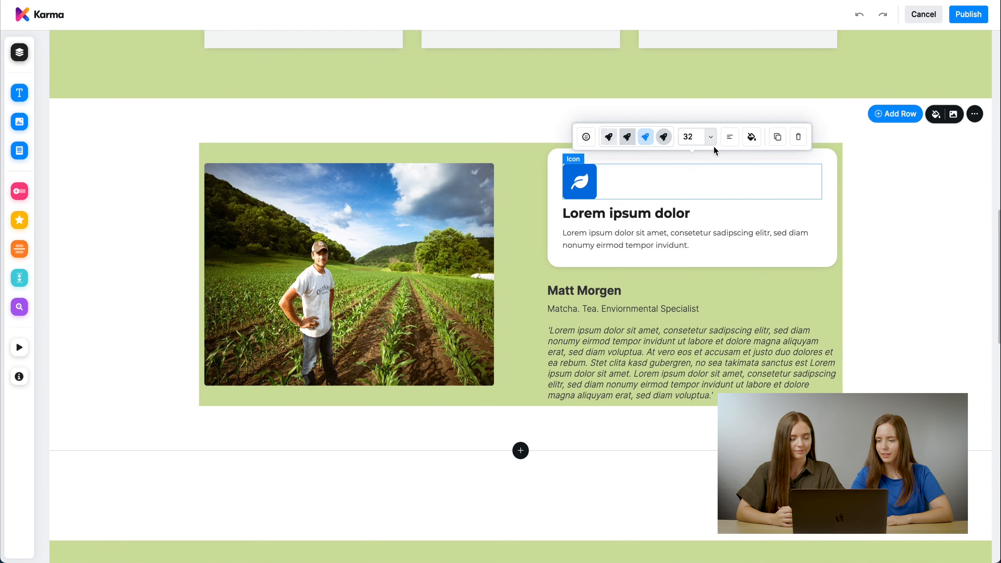
Step: Set the leaf icon's background color to the light green D1E0A4
left_click(752, 140)
left_click(752, 190)
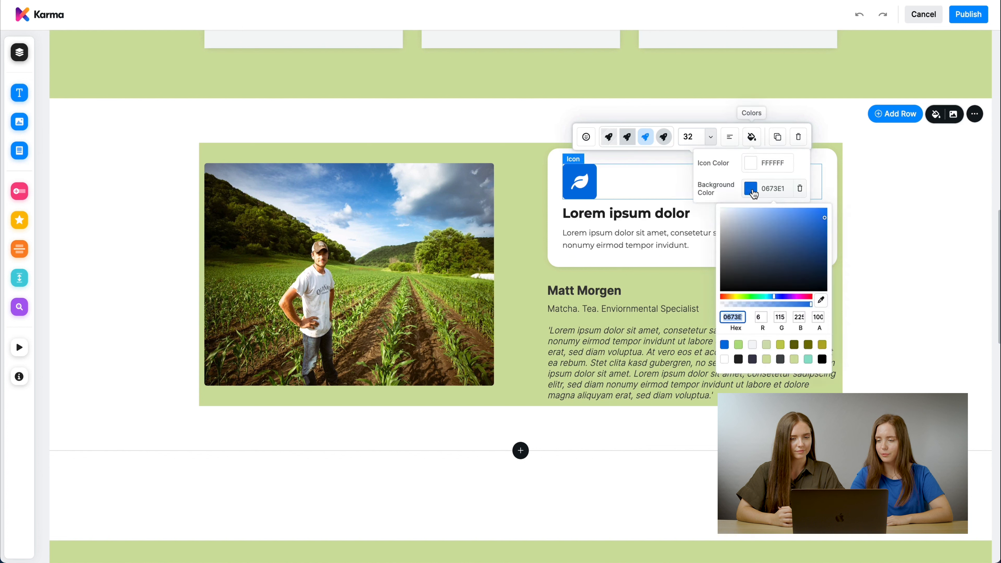
left_click(767, 359)
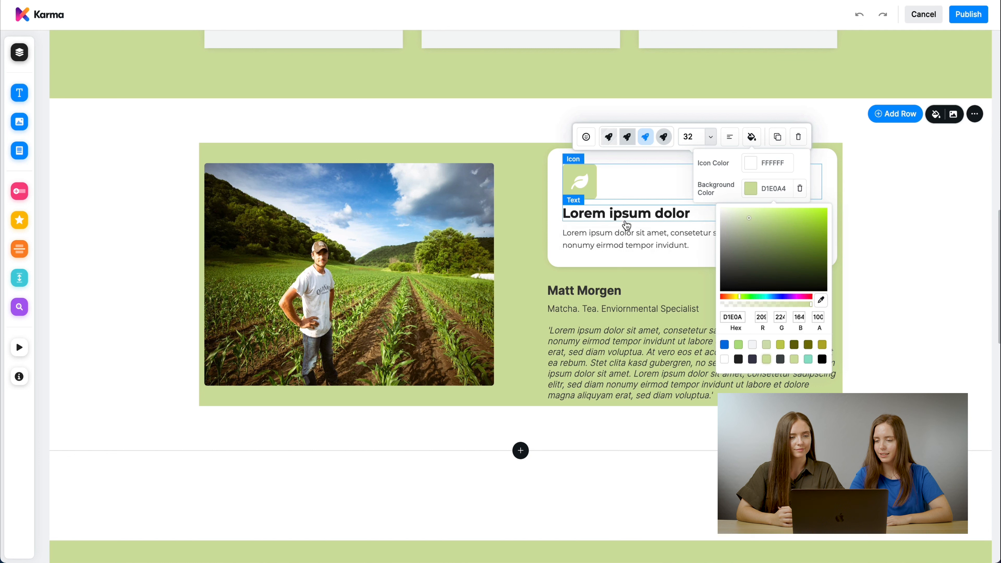
left_click(636, 233)
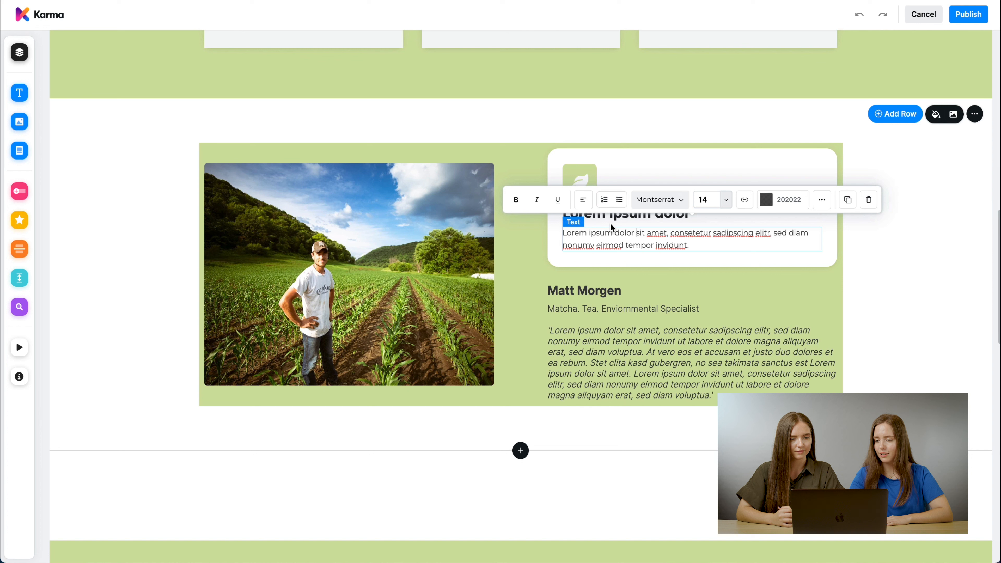
left_click(718, 166)
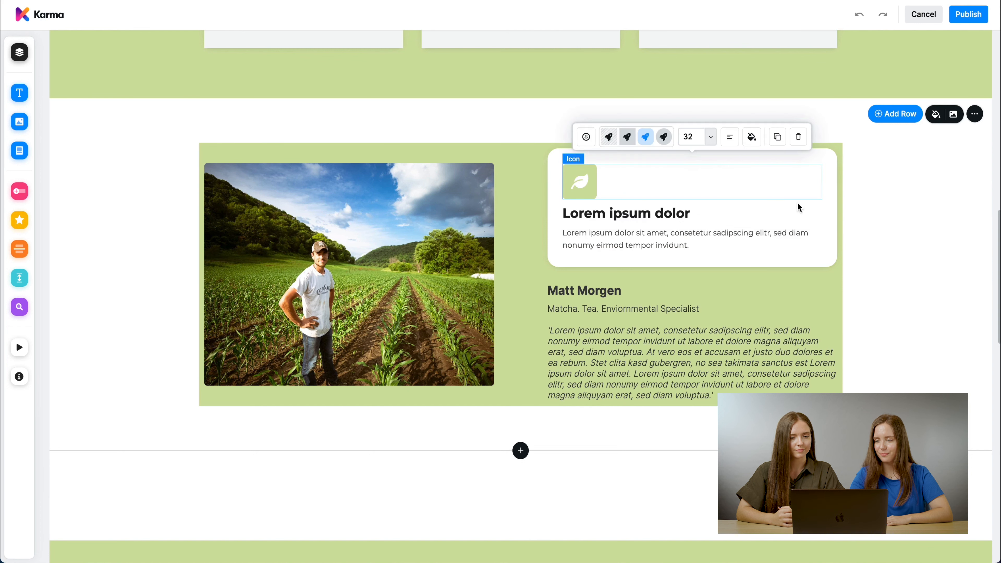
Step: Give the card the misty green tea plantation image as its background and remove its white background color
left_click(828, 175)
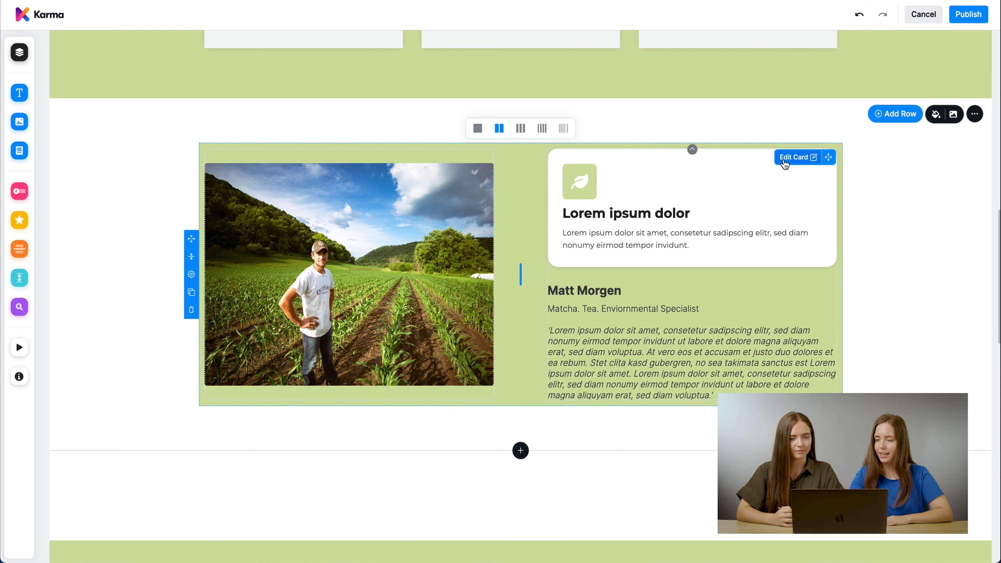
left_click(798, 160)
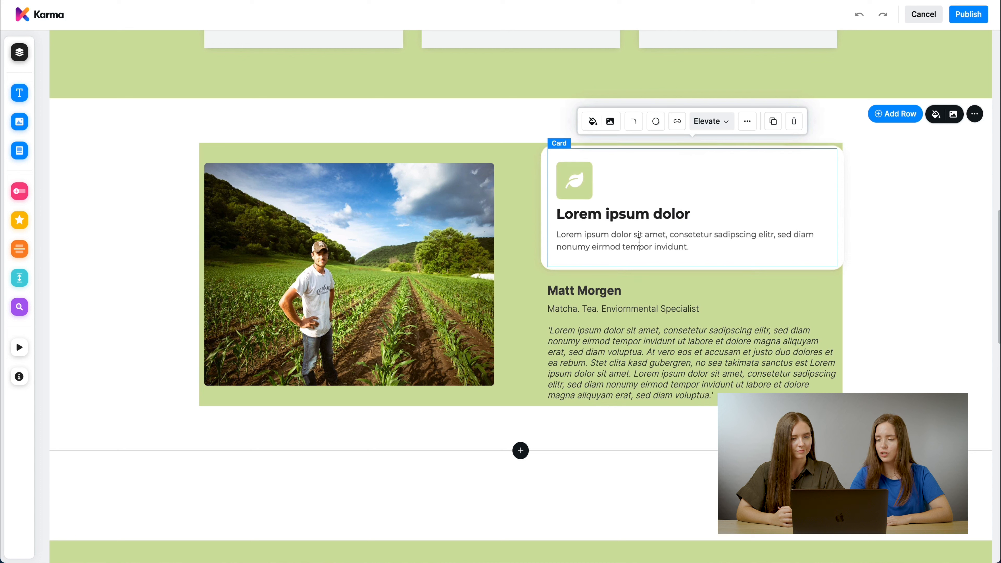
left_click(593, 121)
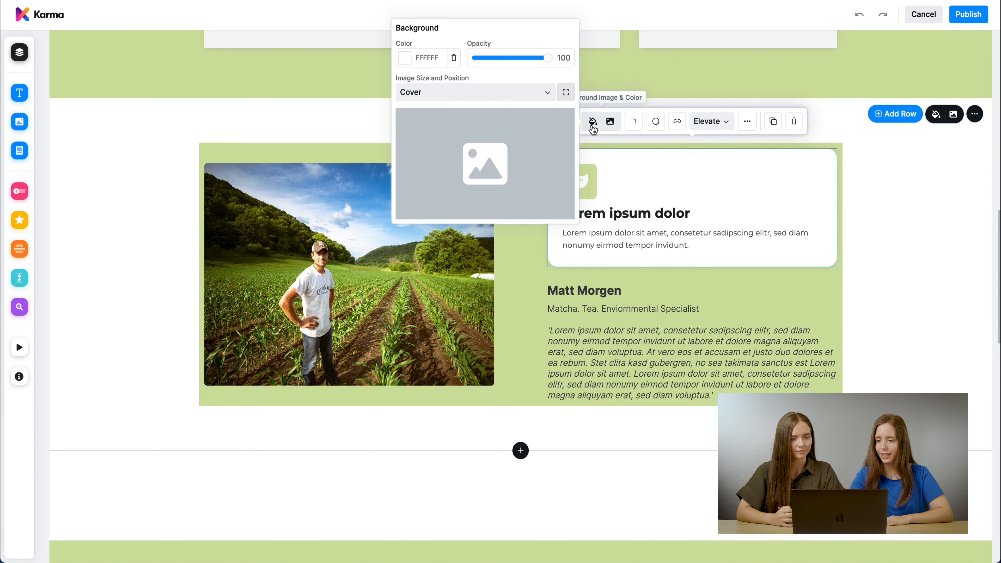
mouse_move(473, 155)
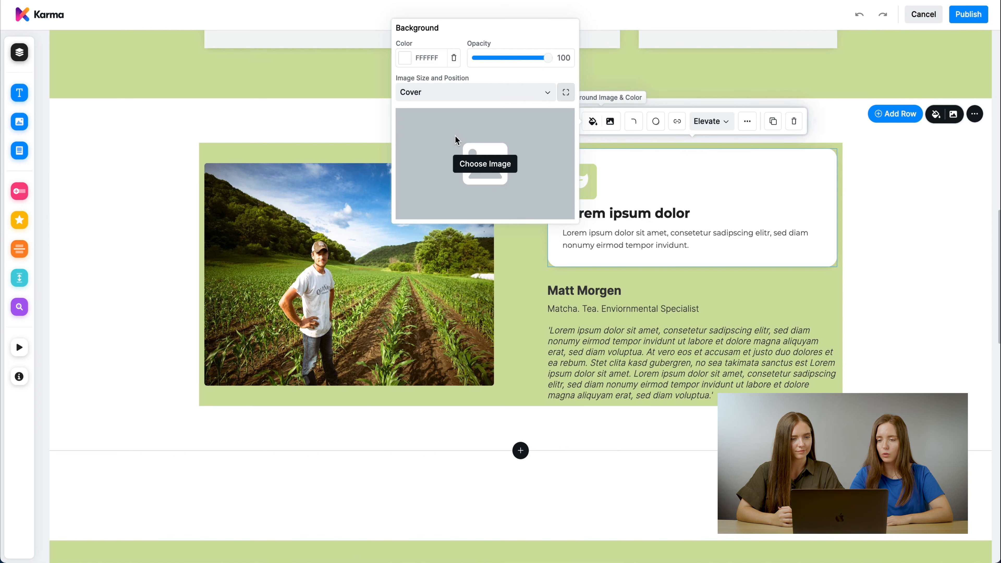
left_click(488, 165)
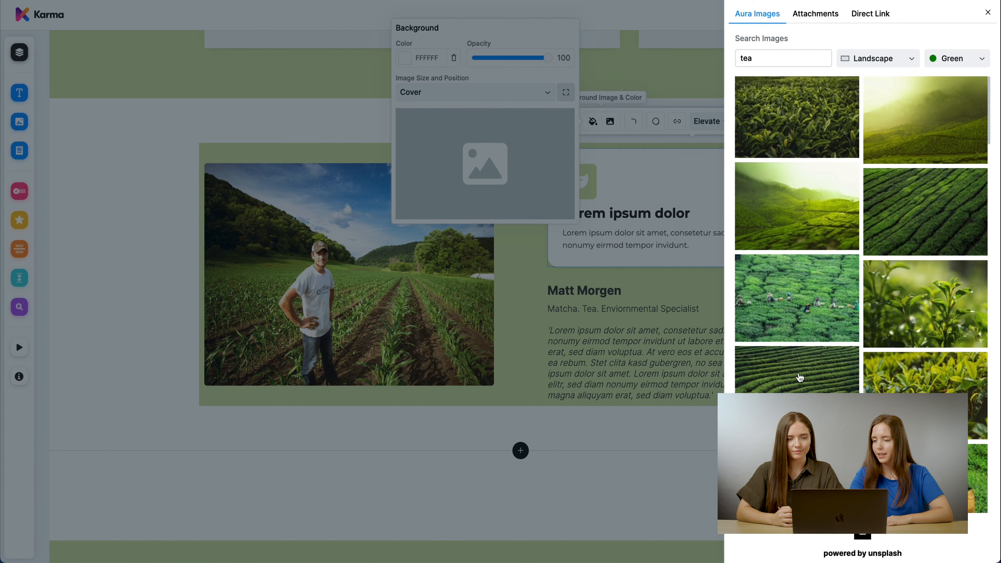
left_click(790, 209)
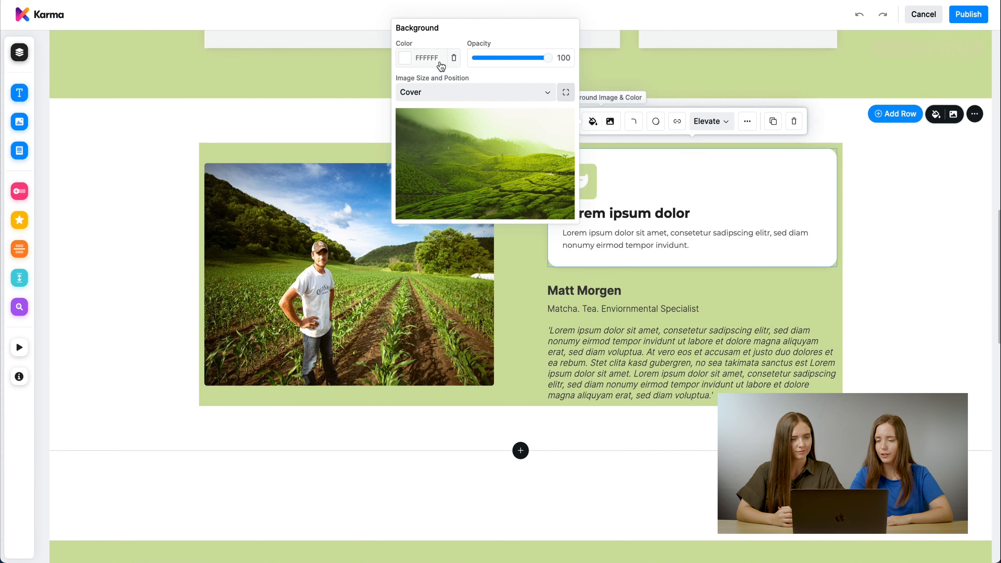
left_click(454, 60)
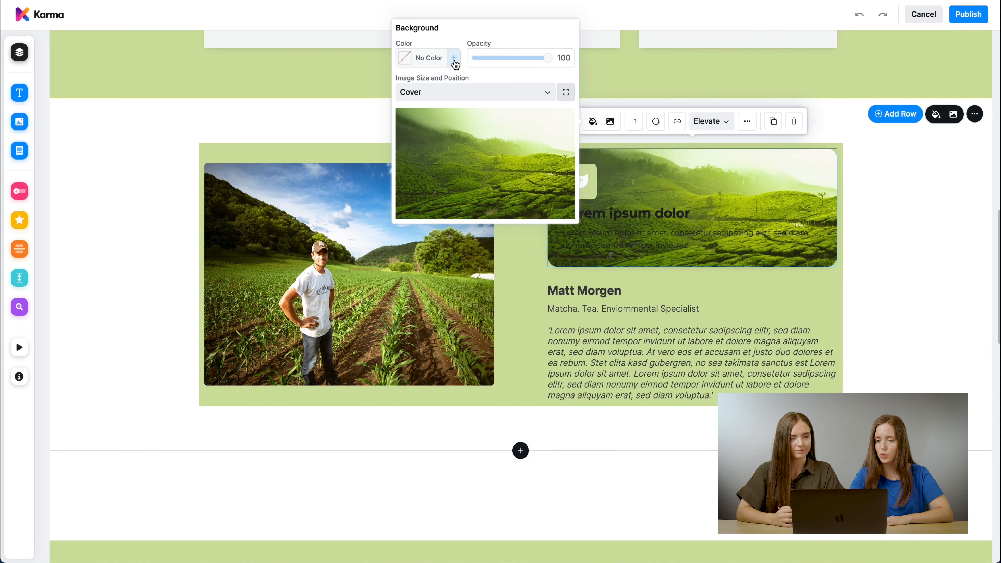
Step: Set the font color of the card's "Lorem ipsum dolor" heading to white (FFFFFF)
left_click(641, 212)
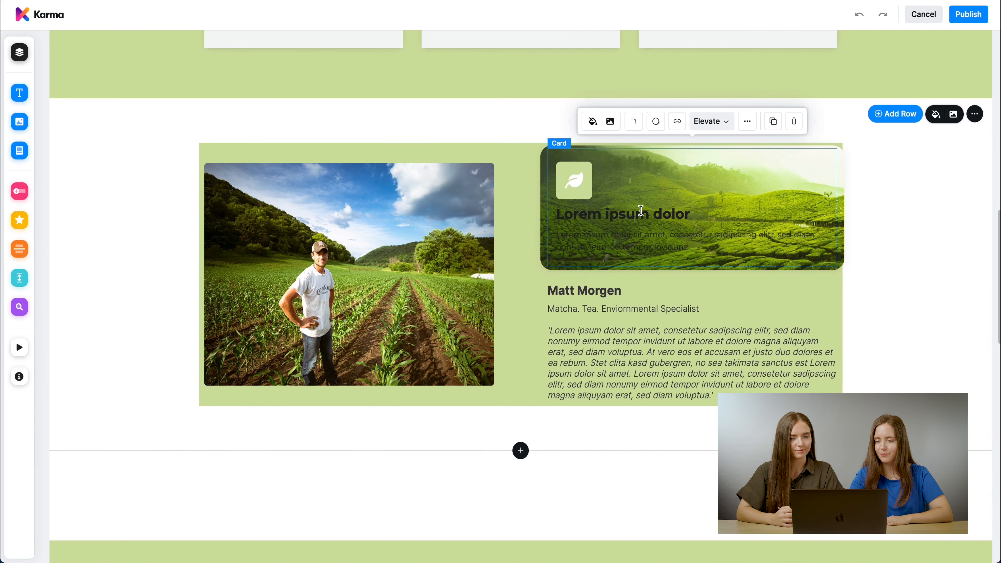
triple_click(641, 212)
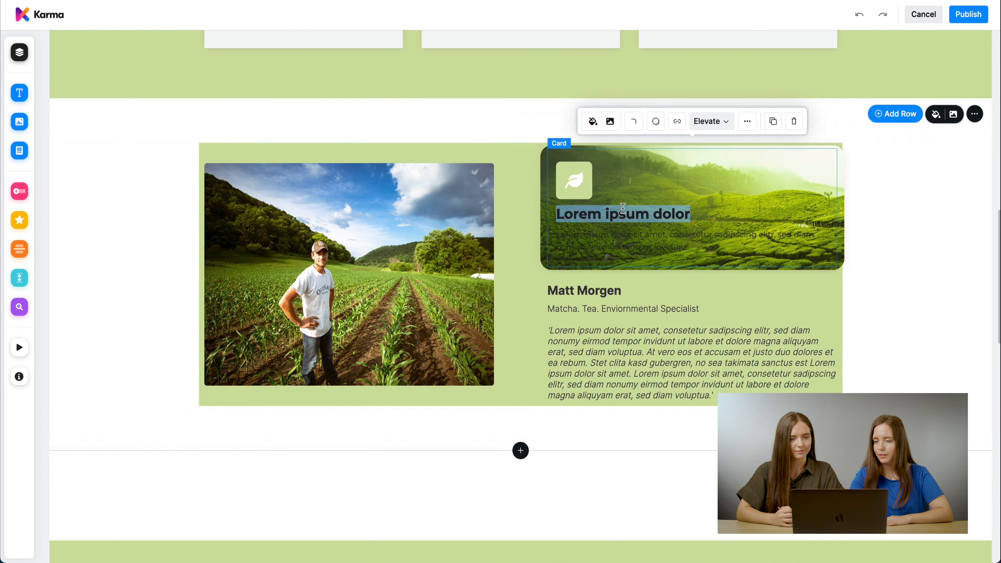
left_click(636, 199)
left_click(889, 202)
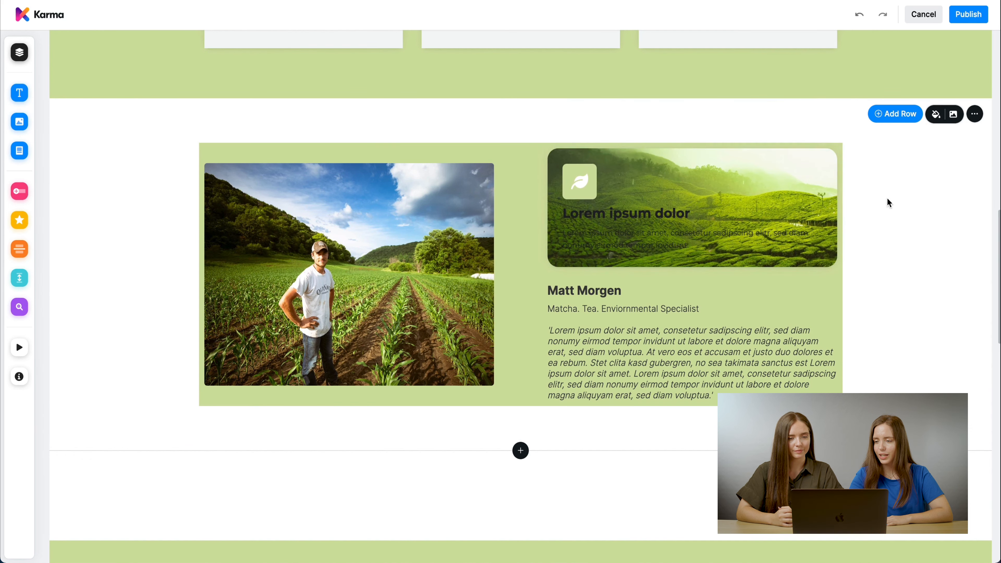
double_click(624, 216)
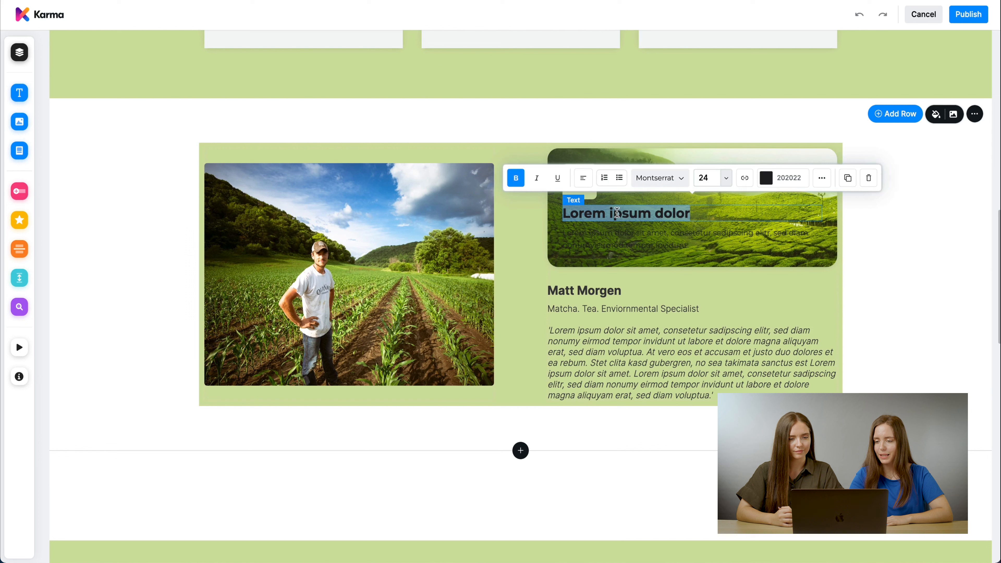
left_click(787, 180)
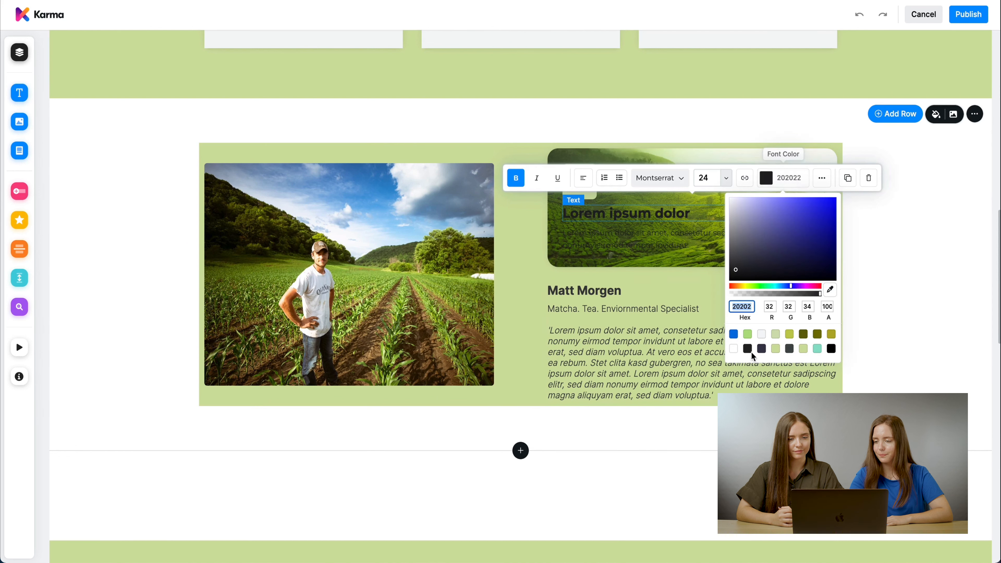
left_click(734, 349)
Step: Set the font color of the card's description text below the heading to light grey F4F6F7
double_click(594, 233)
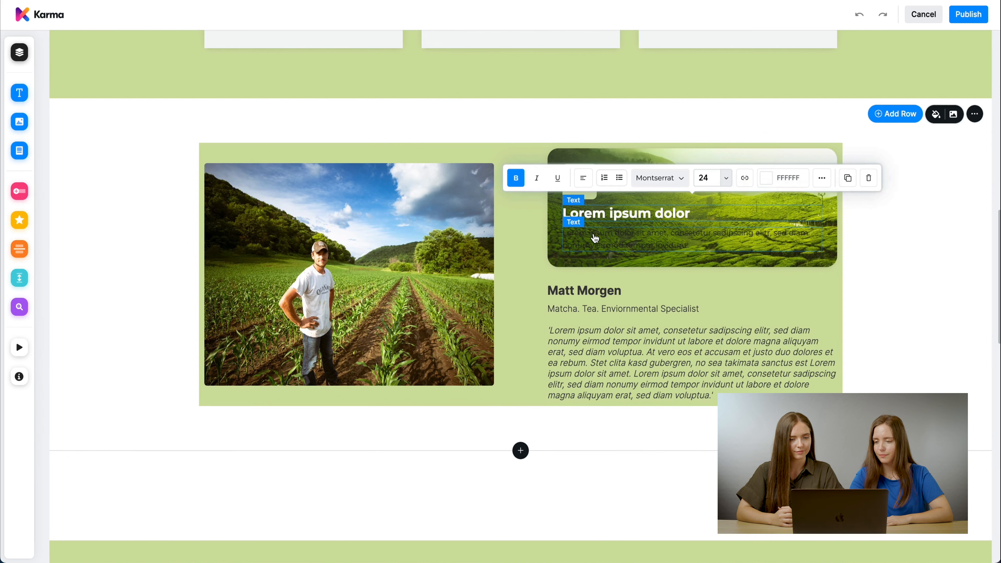
left_click(768, 201)
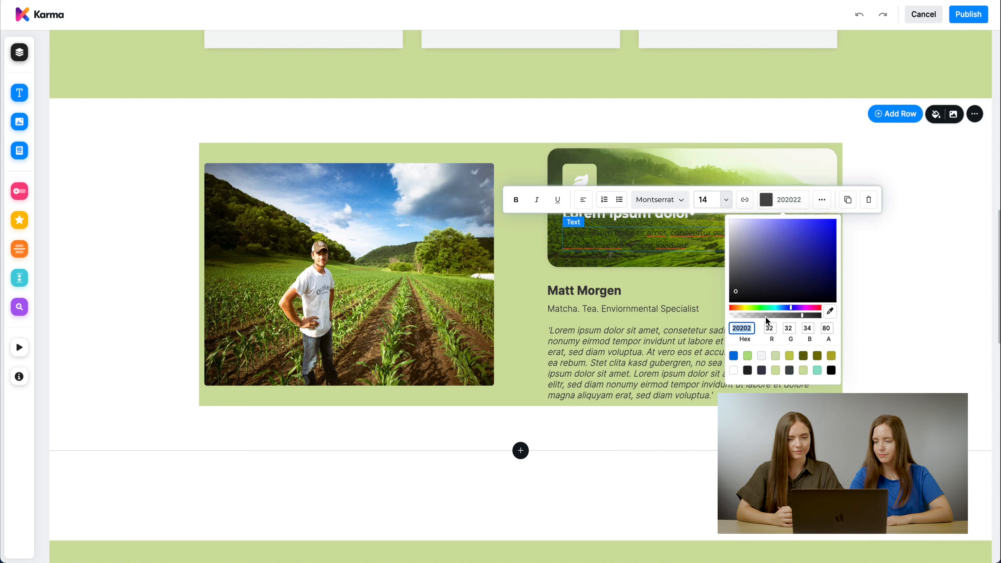
left_click(761, 356)
left_click(653, 239)
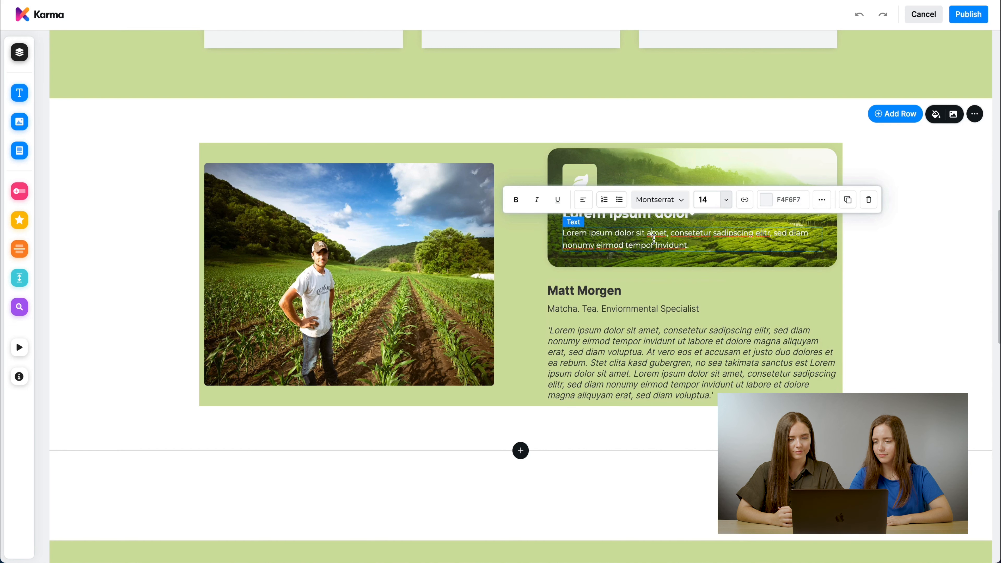
left_click(926, 251)
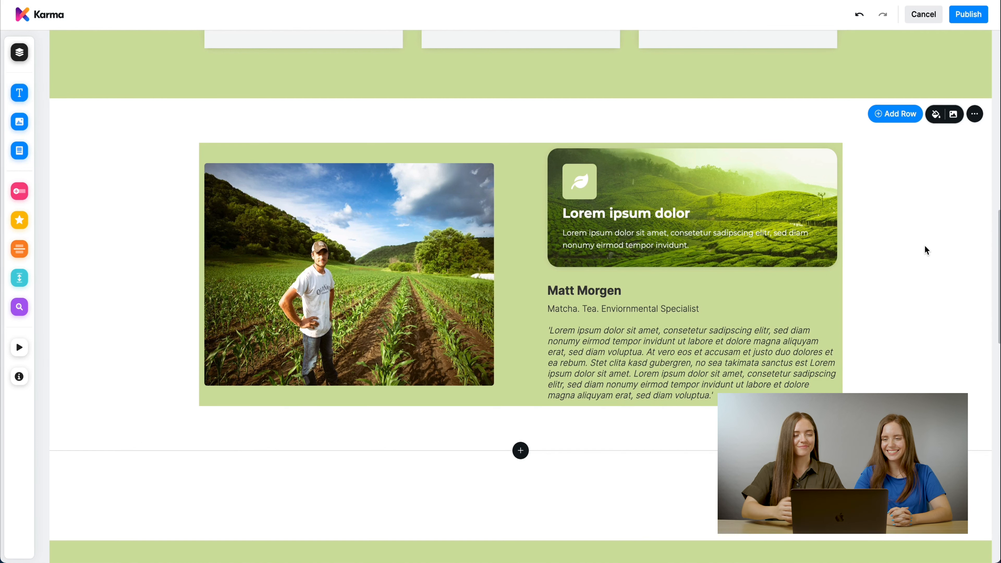
Step: Insert the Pricing Table template from the Content category as a new section above the Upcoming Events section
scroll(925, 246, "down", 3)
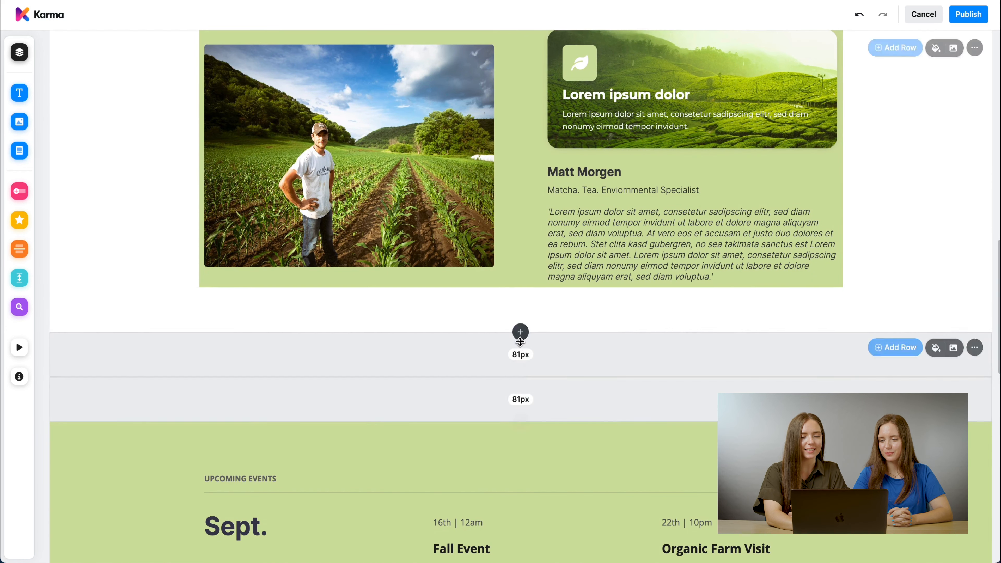
left_click(520, 333)
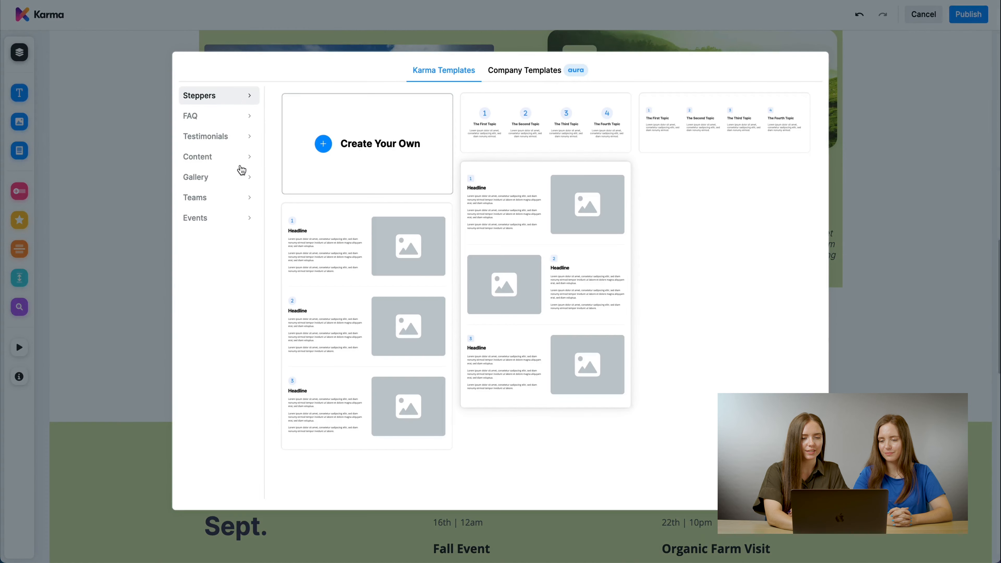
left_click(209, 157)
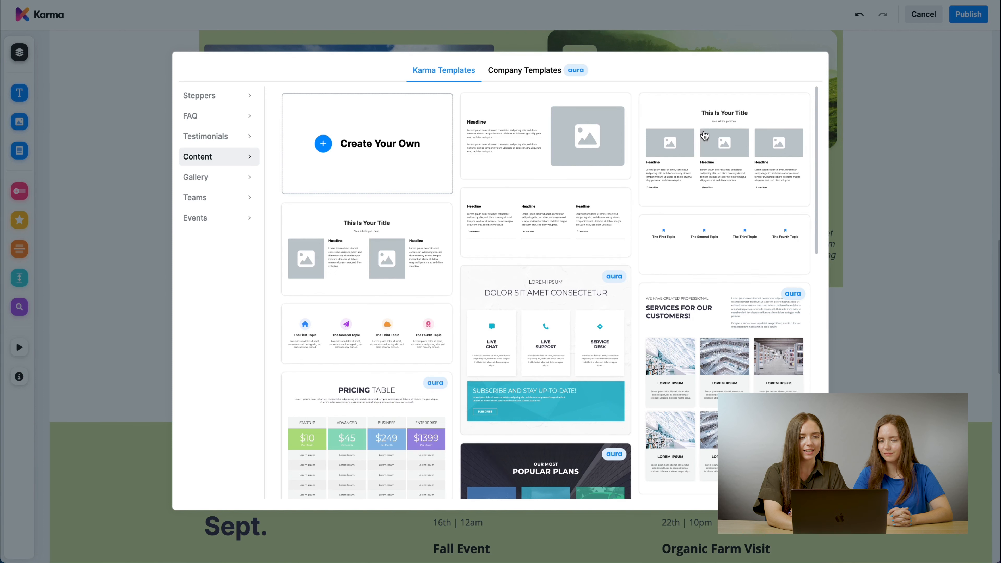
scroll(722, 192, "down", 2)
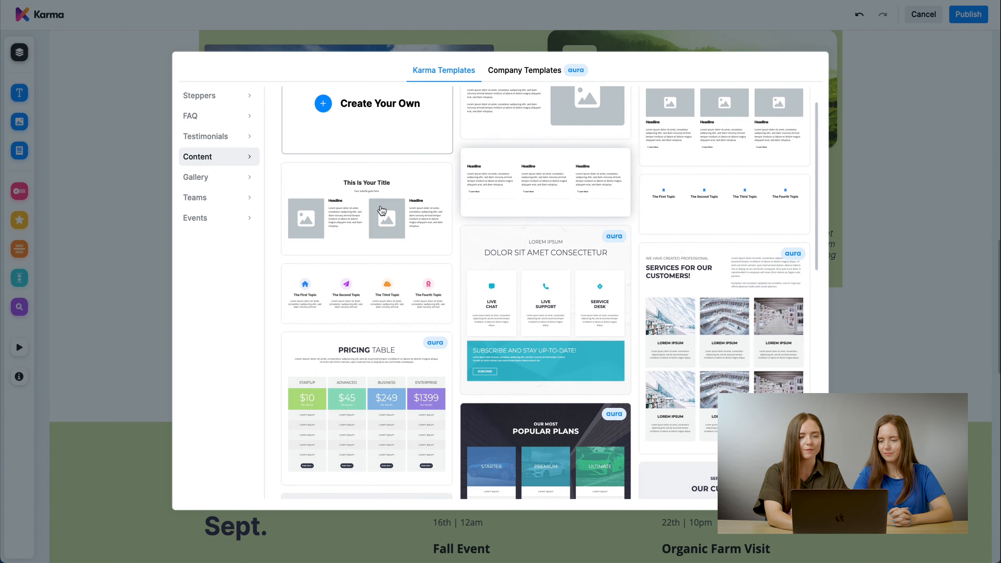
scroll(554, 163, "up", 2)
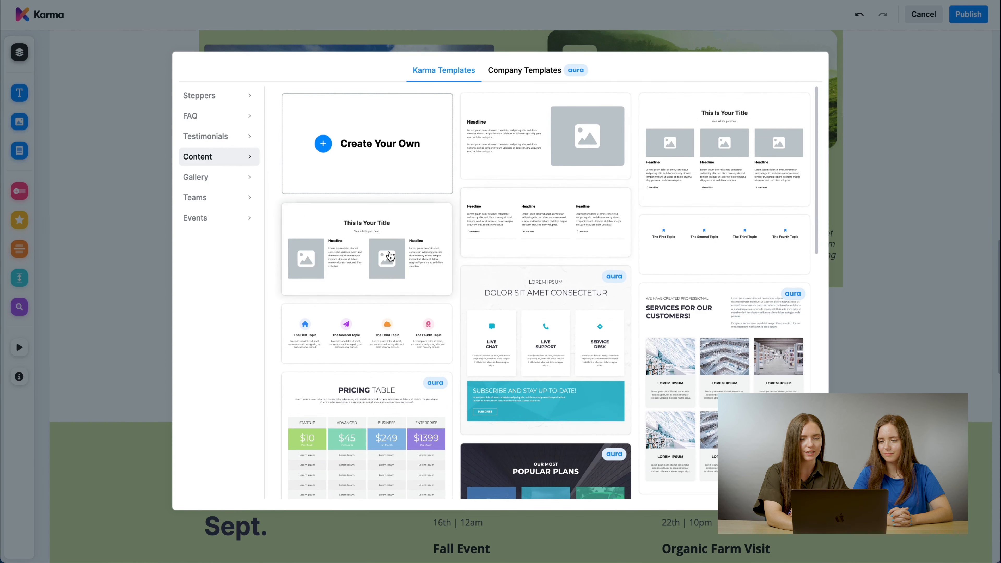
scroll(402, 329, "down", 2)
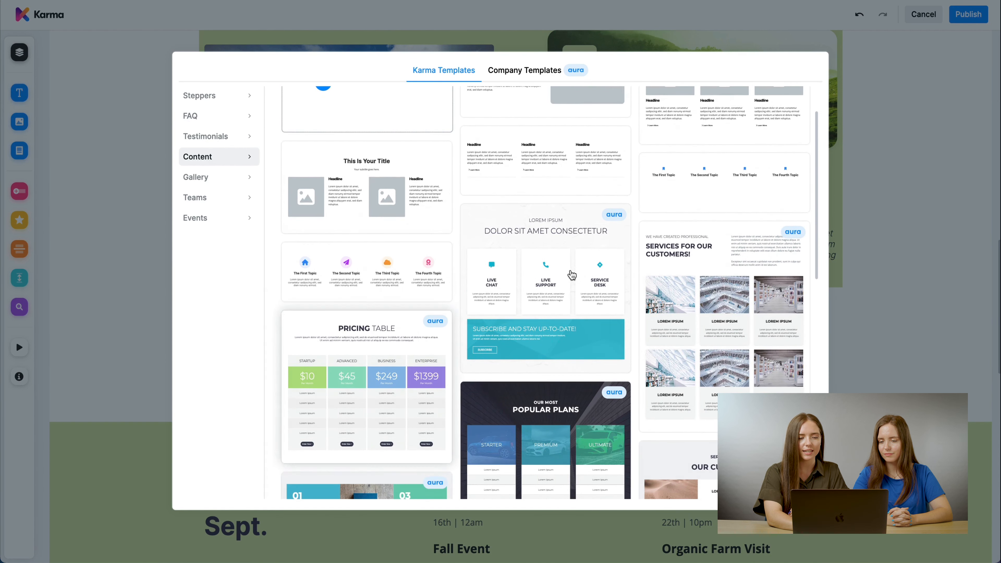
scroll(682, 286, "down", 3)
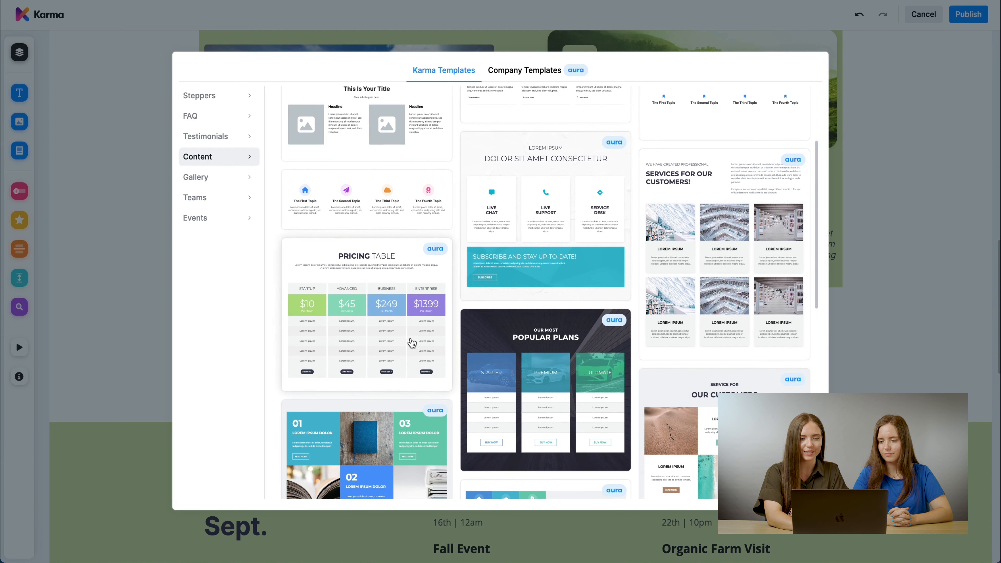
scroll(742, 245, "down", 2)
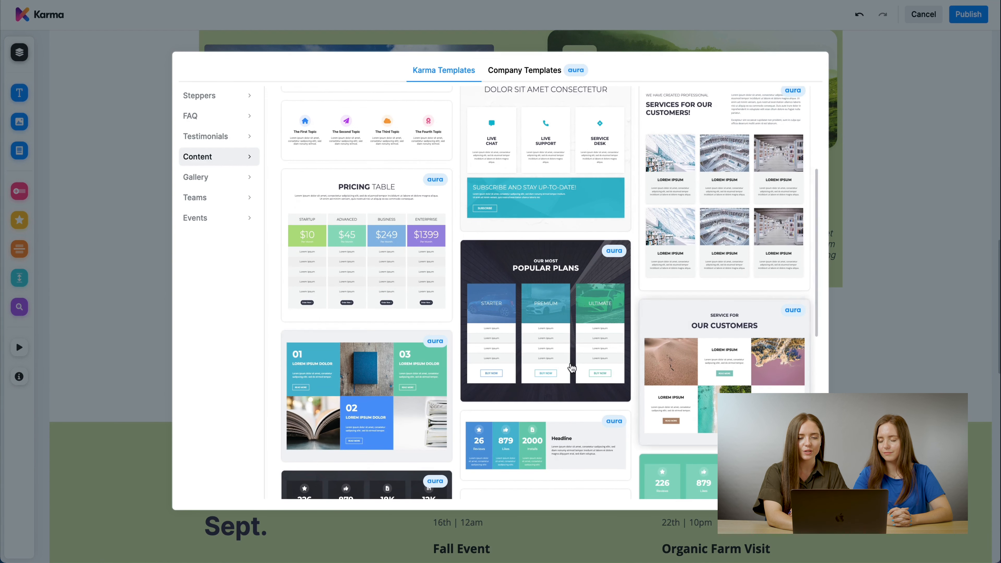
left_click(373, 223)
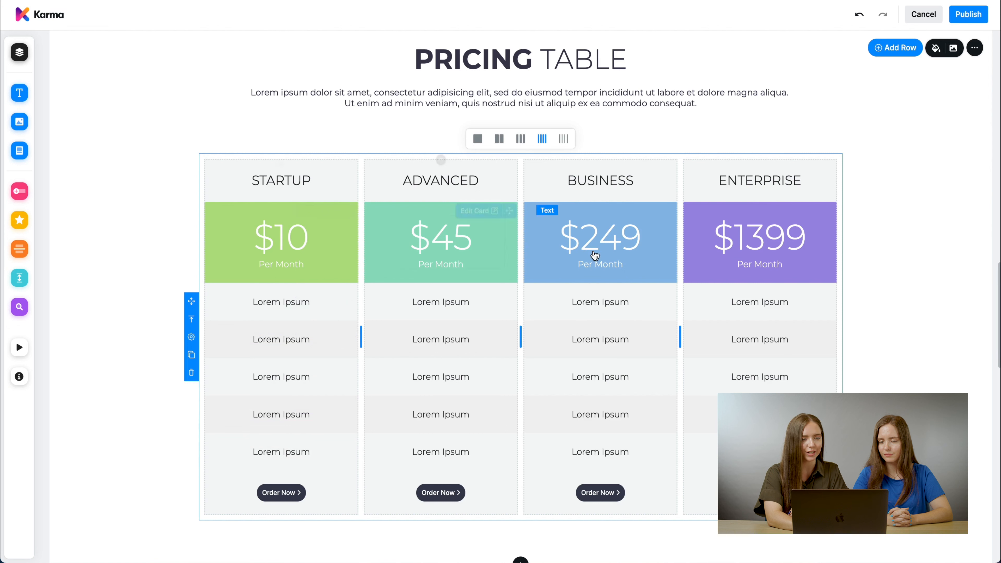
Step: Set the background color of the ENTERPRISE price card to the saved olive green
left_click(800, 212)
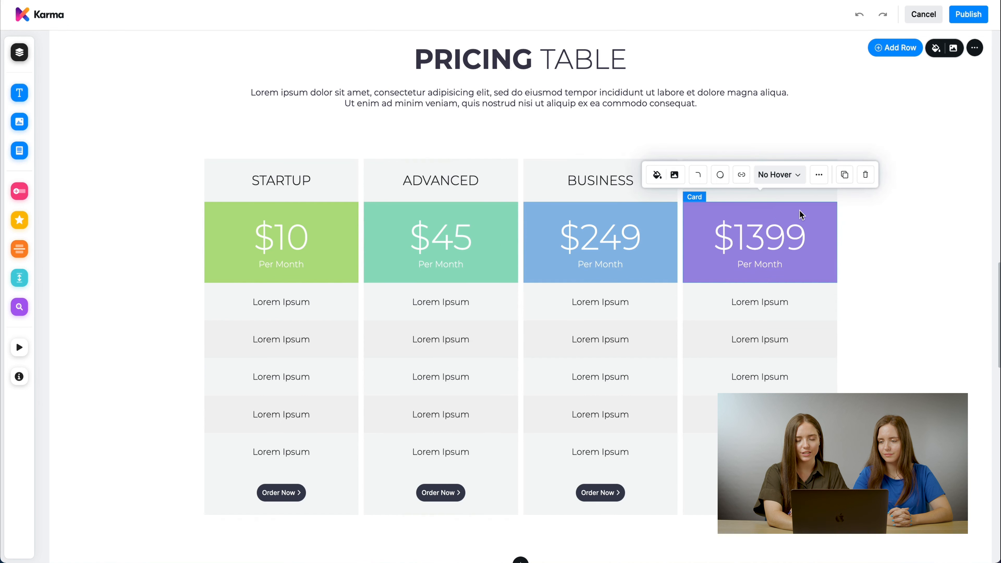
left_click(657, 176)
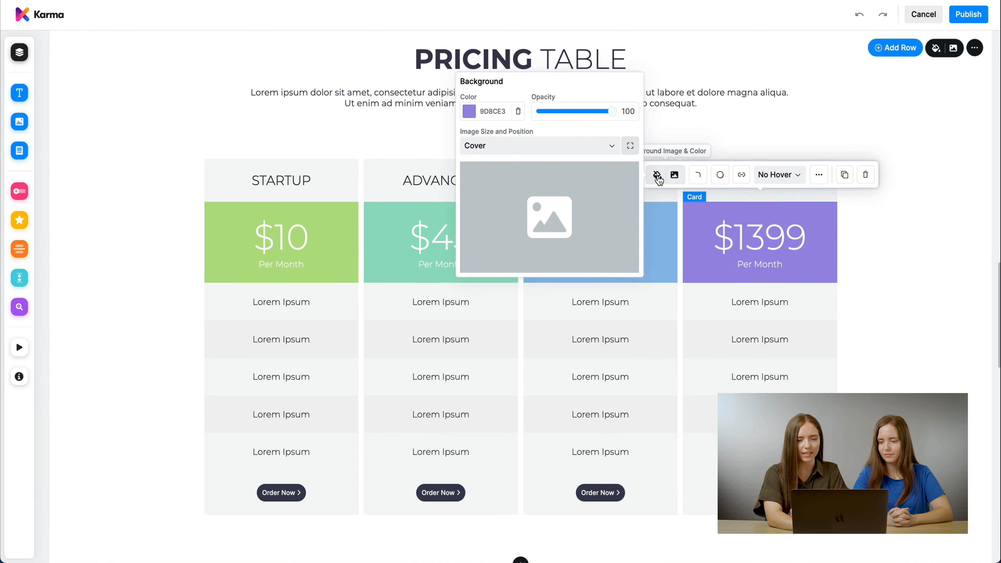
left_click(495, 119)
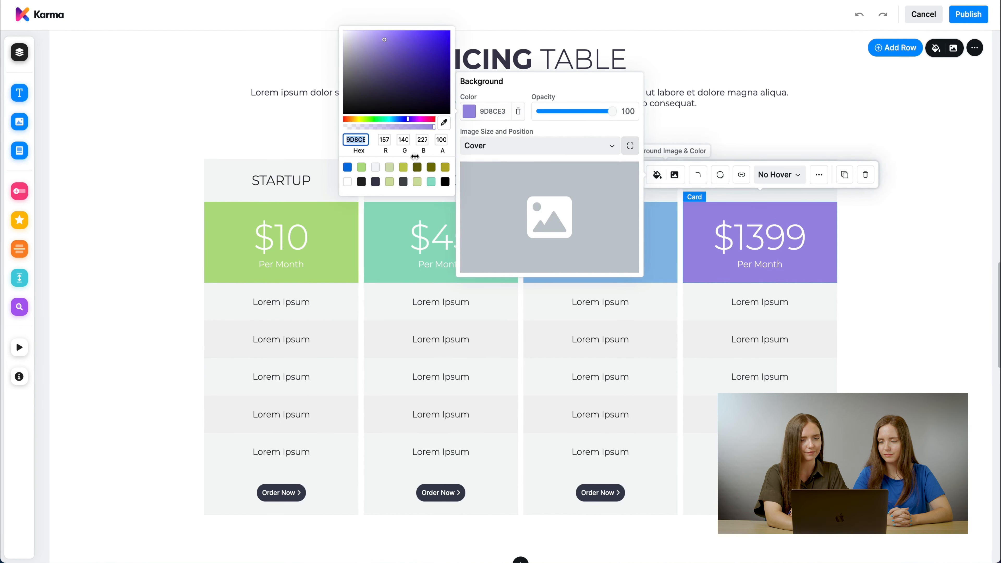
left_click(403, 167)
left_click(614, 315)
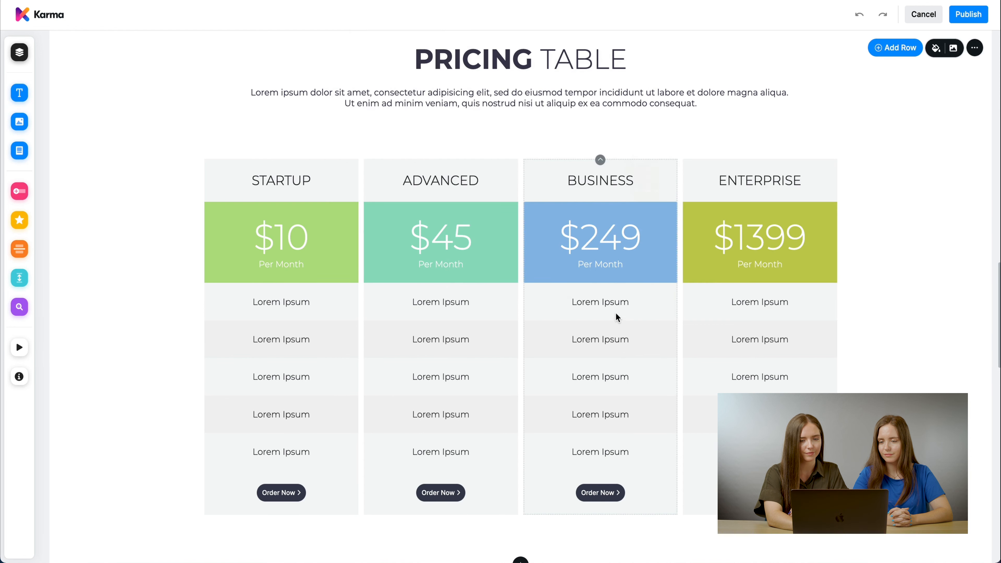
Step: Set the background color of the ADVANCED price card to the same olive green as the ENTERPRISE card
left_click(630, 248)
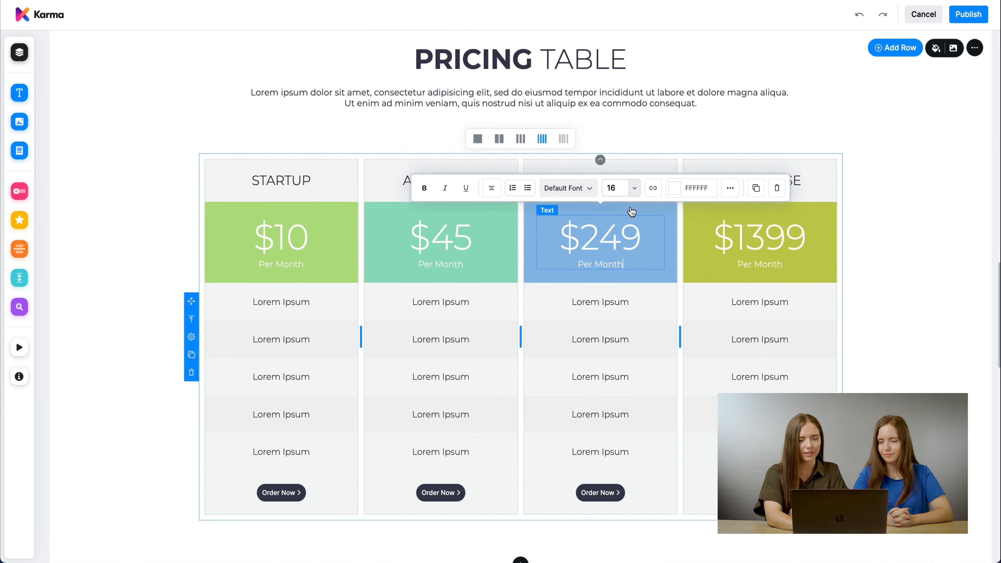
left_click(471, 241)
left_click(489, 209)
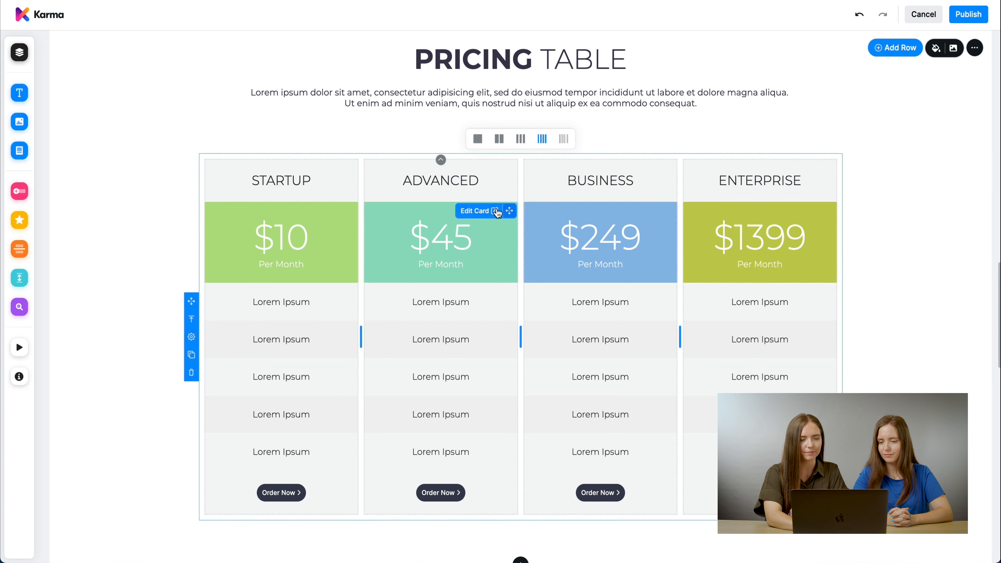
left_click(488, 209)
left_click(338, 174)
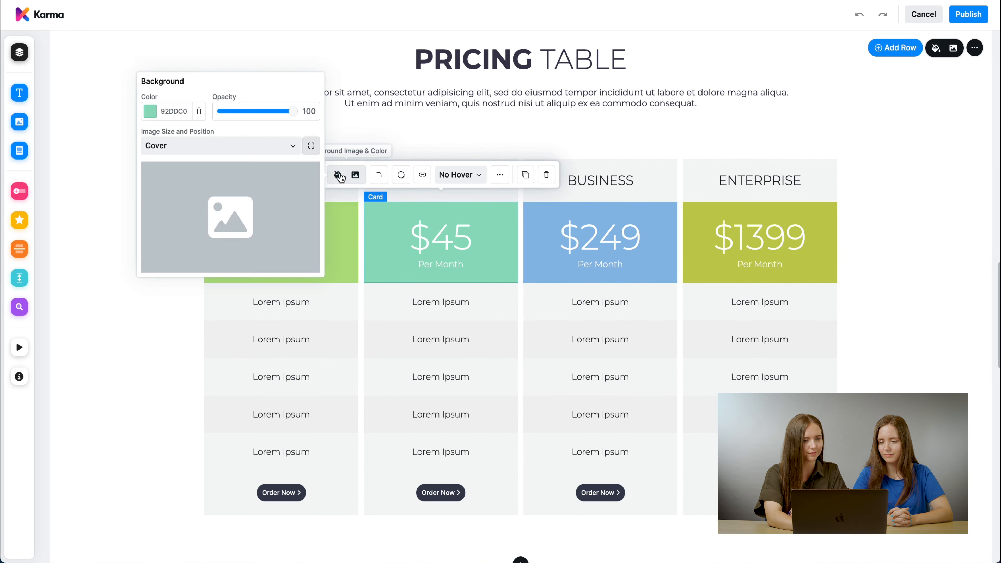
left_click(150, 112)
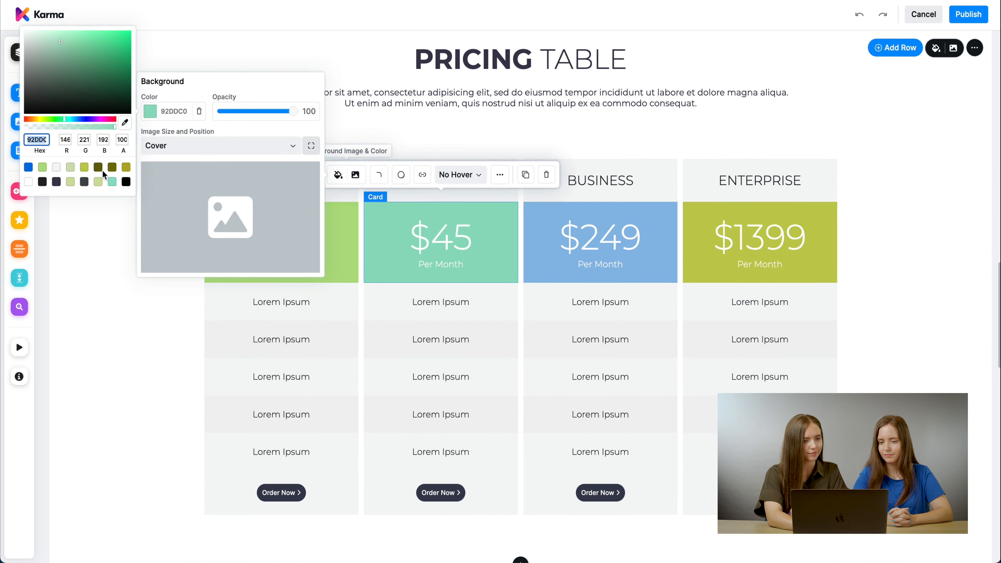
left_click(84, 168)
Step: Set the background color of the BUSINESS price card to the saved light green matching the STARTUP card
left_click(626, 260)
left_click(643, 214)
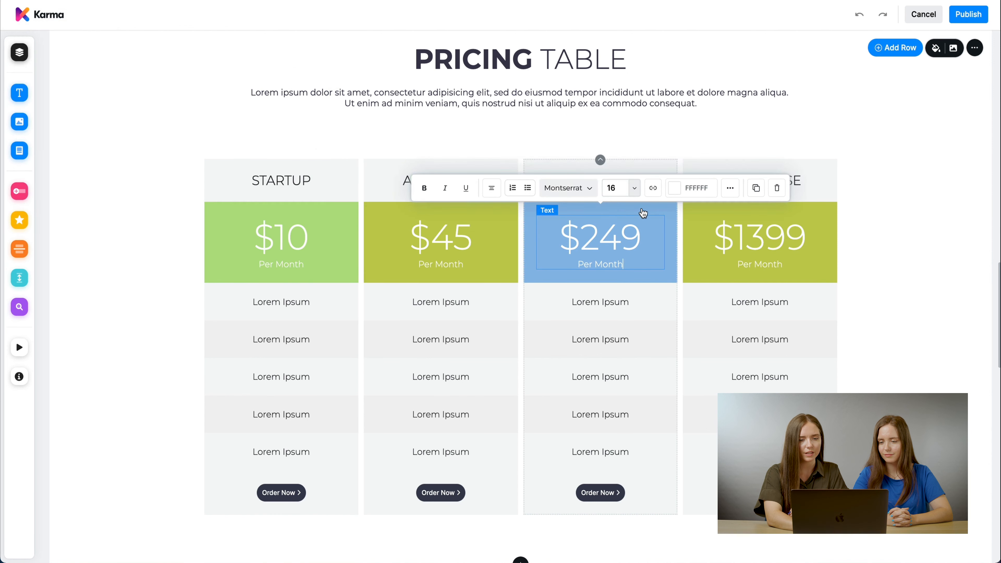
left_click(691, 233)
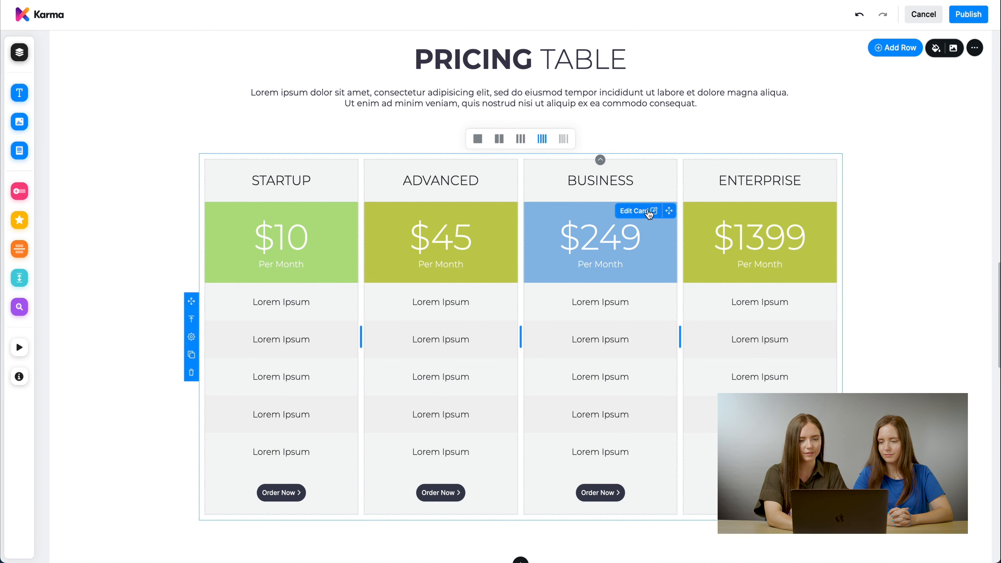
left_click(649, 213)
left_click(496, 174)
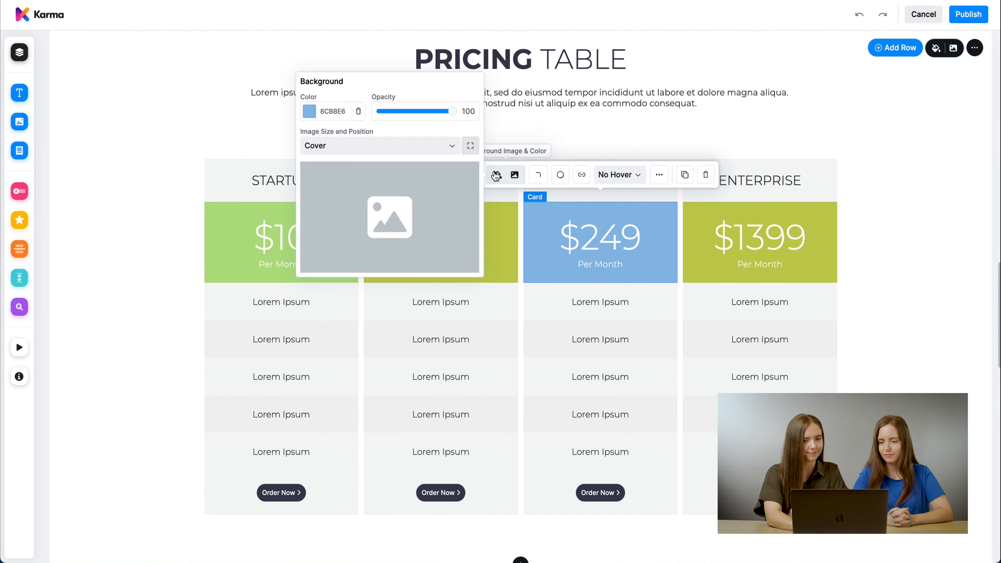
left_click(310, 111)
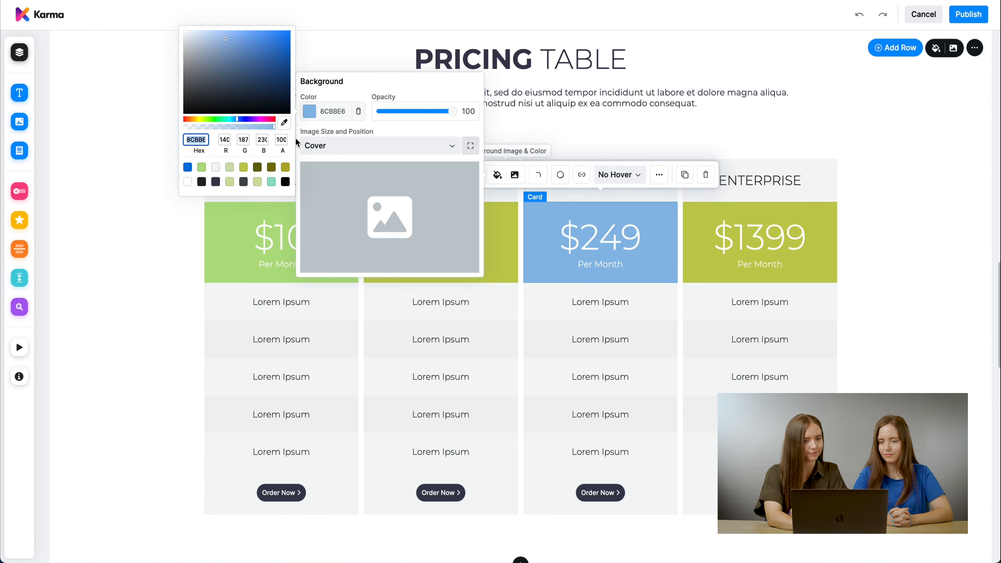
left_click(202, 168)
left_click(274, 392)
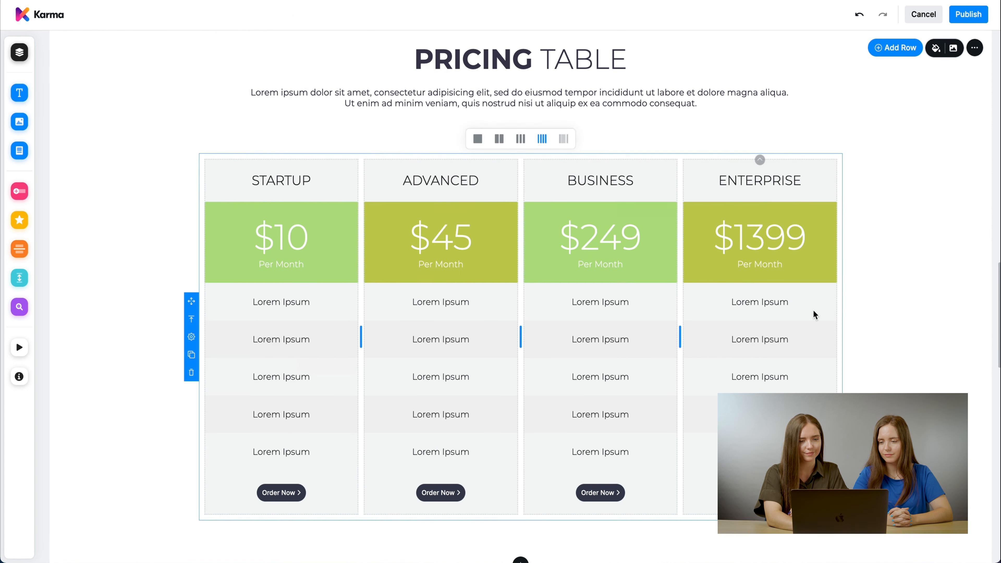
Step: Replace the word "PRICING" in the section's title with "Donation"
left_click(469, 66)
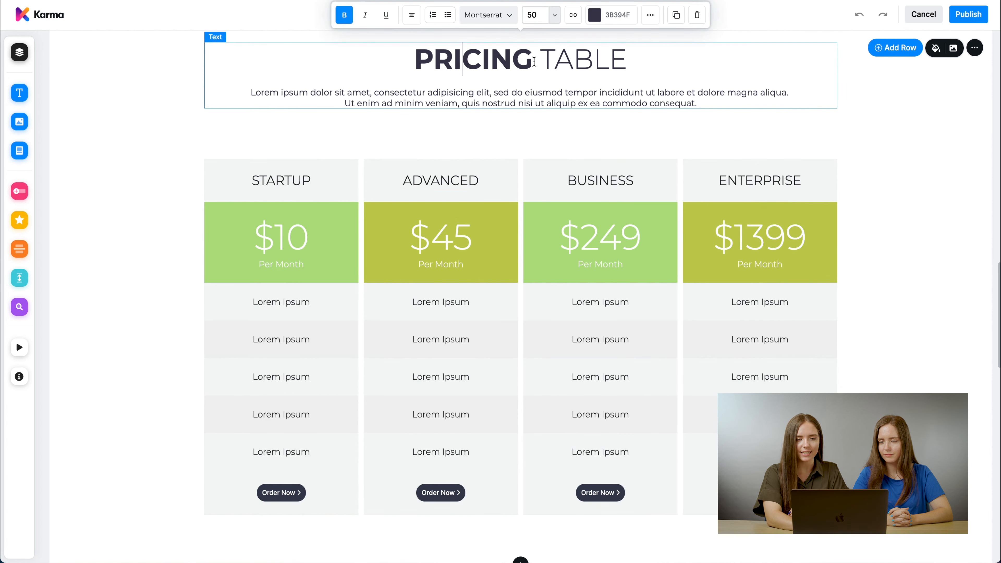
left_click_drag(533, 63, 419, 62)
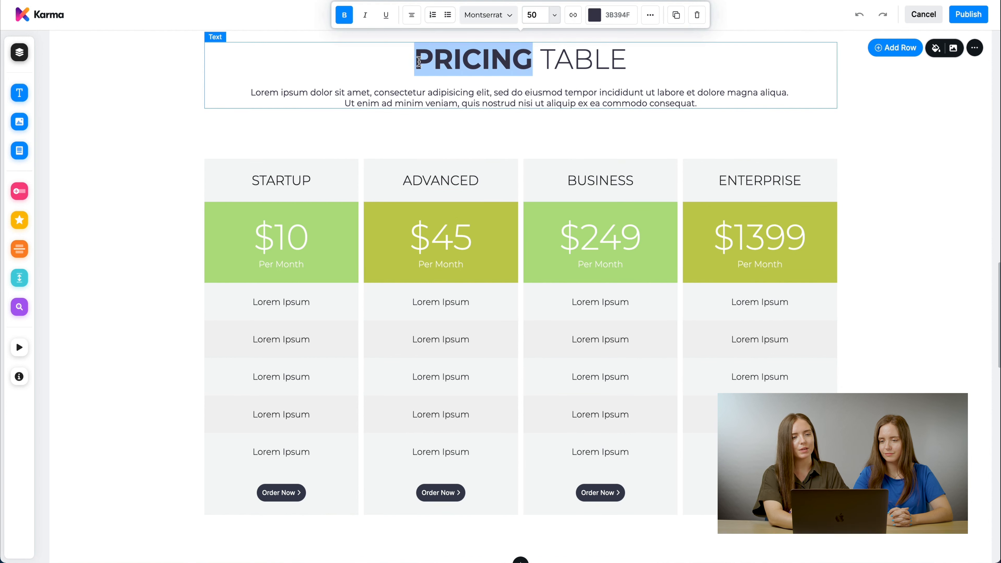
key("BackSpace")
type("Don")
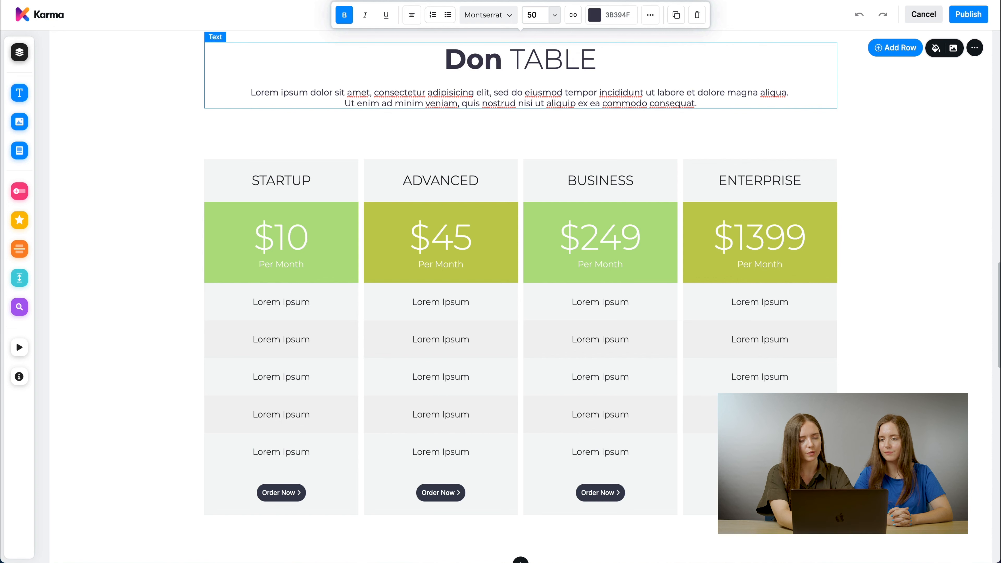
type("ation")
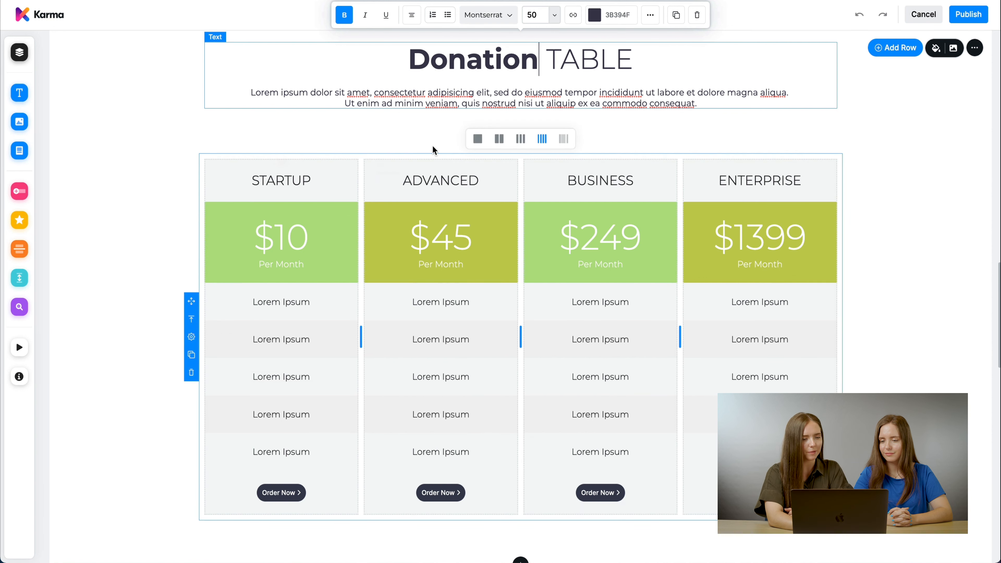
Step: Set the size of the "Order Now" buttons in all four pricing columns to M
scroll(342, 297, "down", 2)
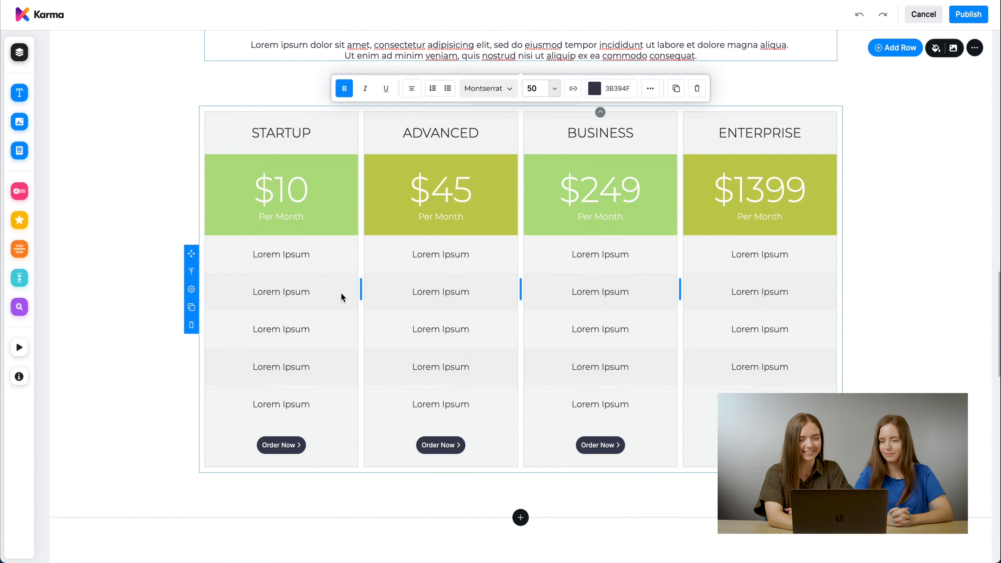
left_click(278, 445)
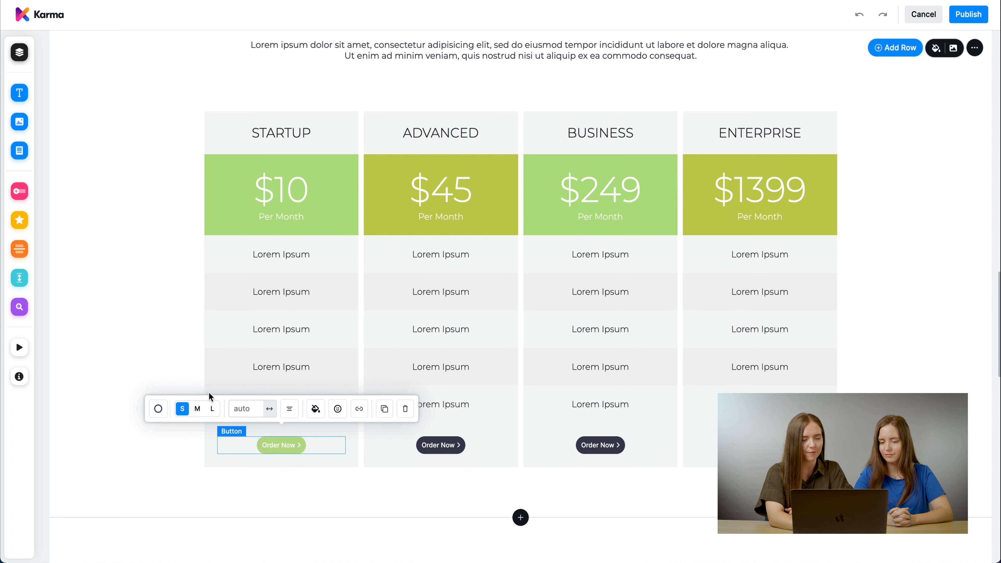
left_click(198, 409)
left_click(458, 442)
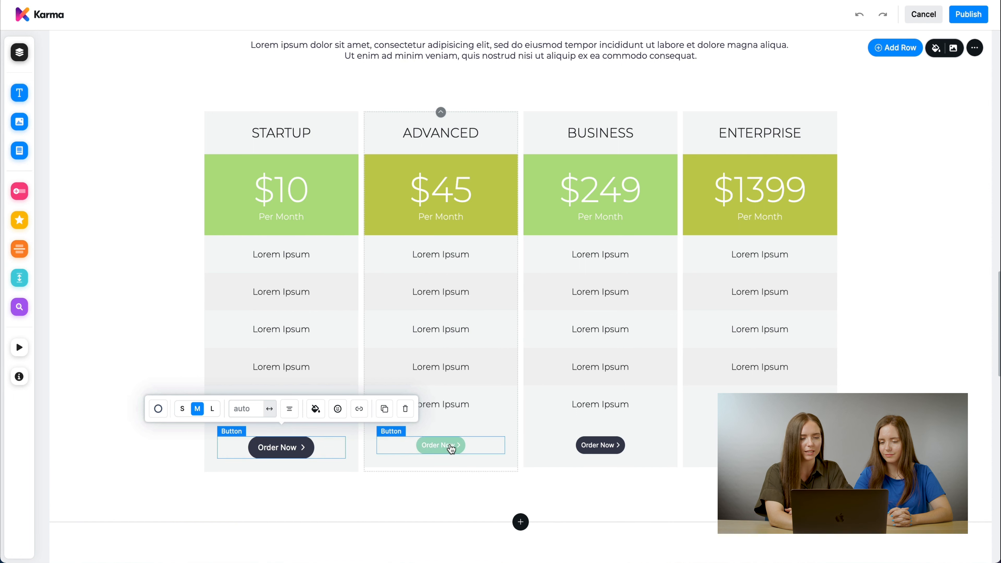
left_click(356, 409)
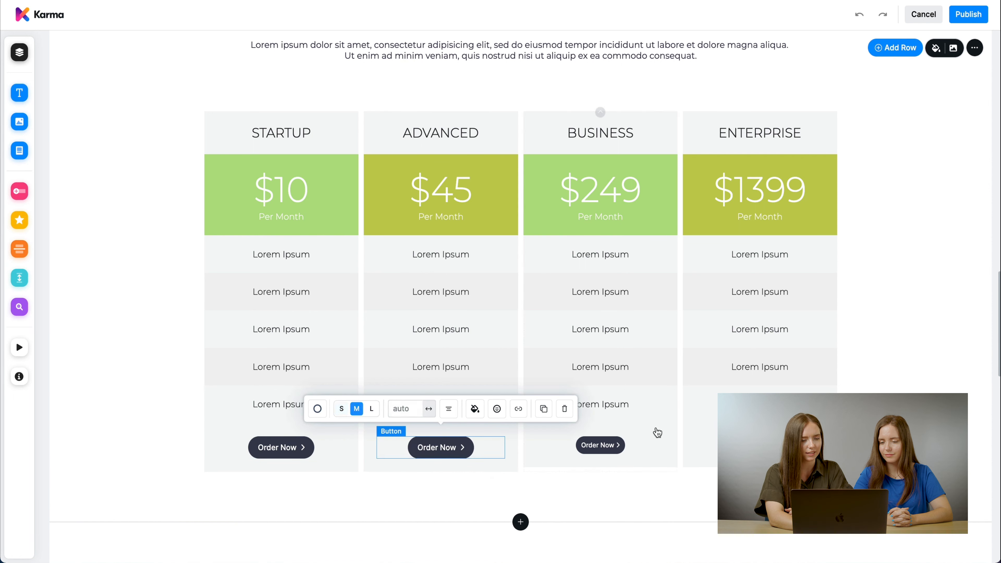
left_click(598, 445)
left_click(514, 410)
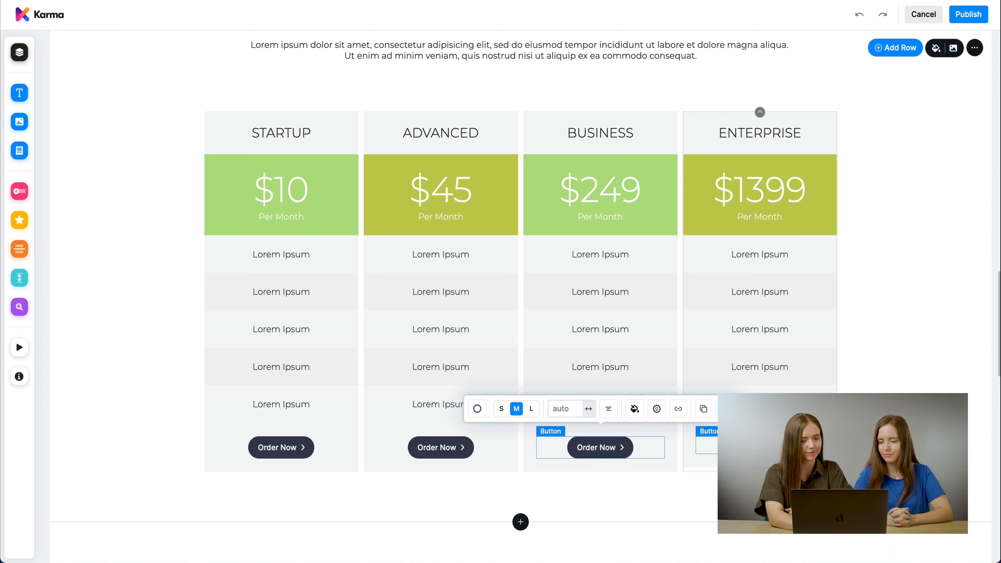
left_click(756, 447)
left_click(674, 410)
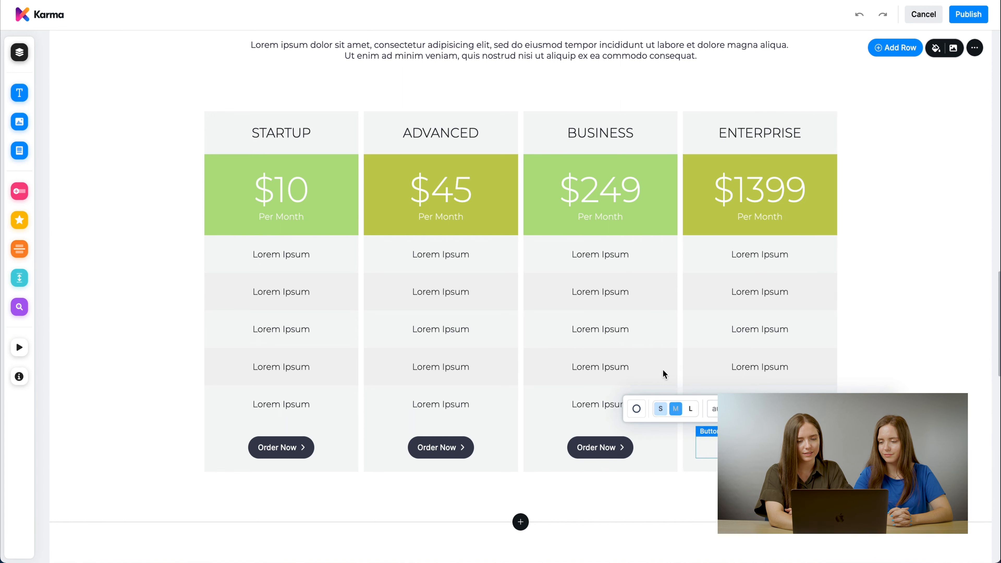
Step: Remove the number from the BUSINESS price, keeping the dollar sign
left_click(600, 195)
scroll(600, 195, "up", 3)
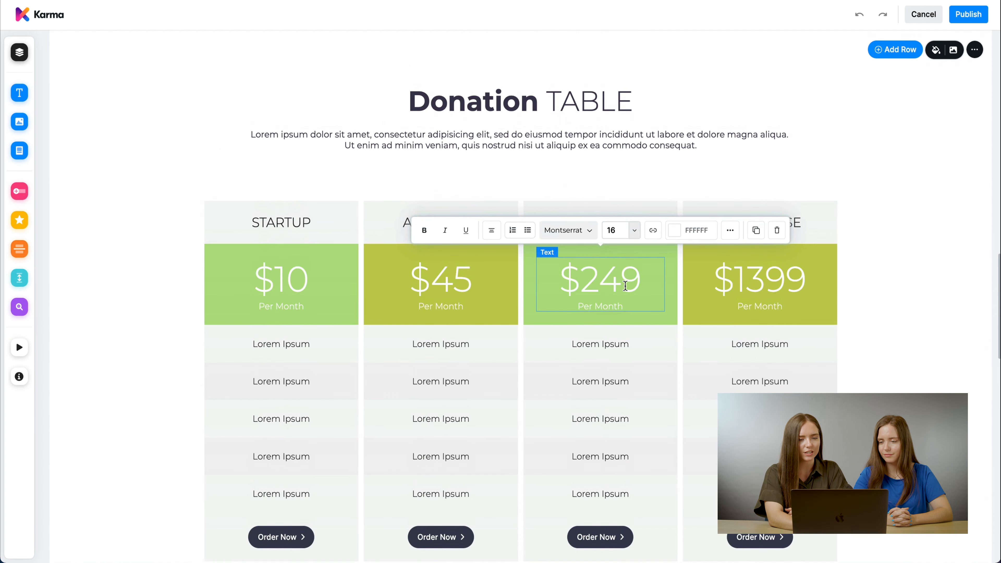
left_click_drag(641, 280, 577, 280)
key("BackSpace")
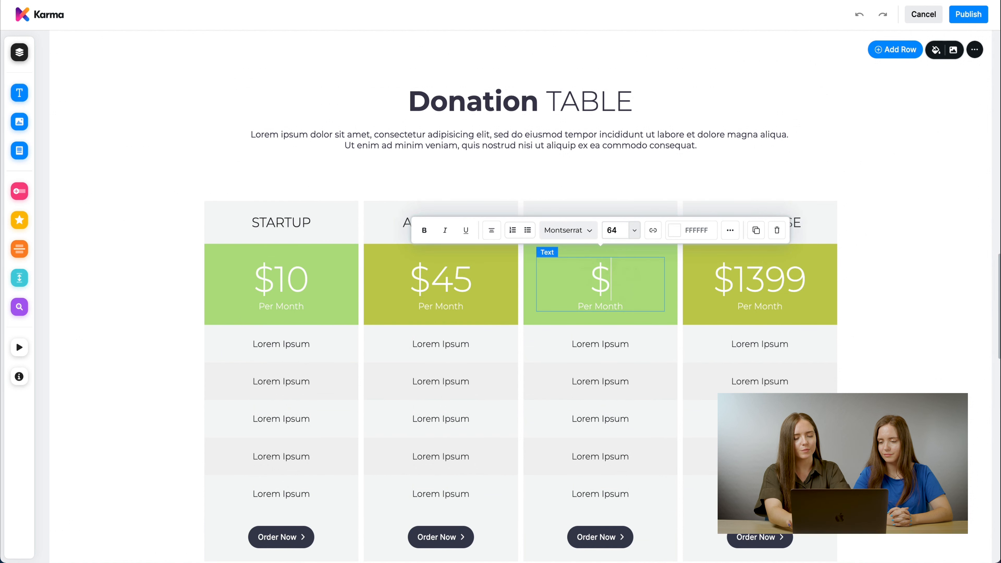